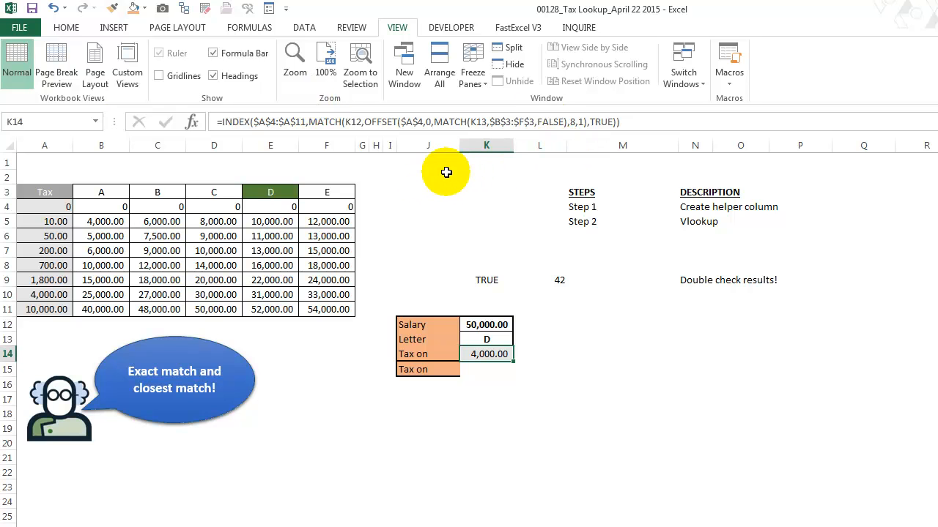
Insert a blank helper column before the Tax column
{"action": "left_click", "coordinate": [46, 144]}
{"action": "right_click", "coordinate": [47, 146]}
{"action": "left_click", "coordinate": [77, 250]}
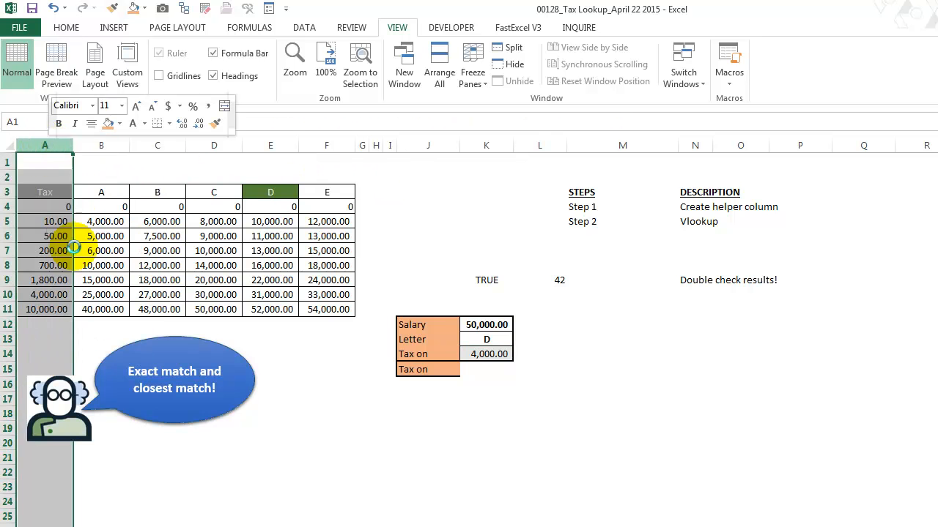
{"action": "left_click", "coordinate": [532, 340]}
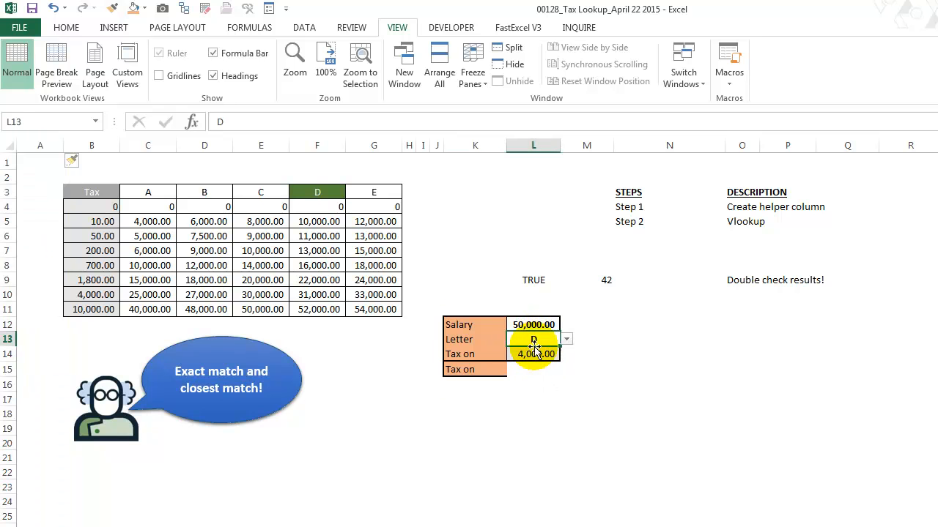
{"action": "left_click", "coordinate": [539, 384]}
{"action": "type", "text": "="}
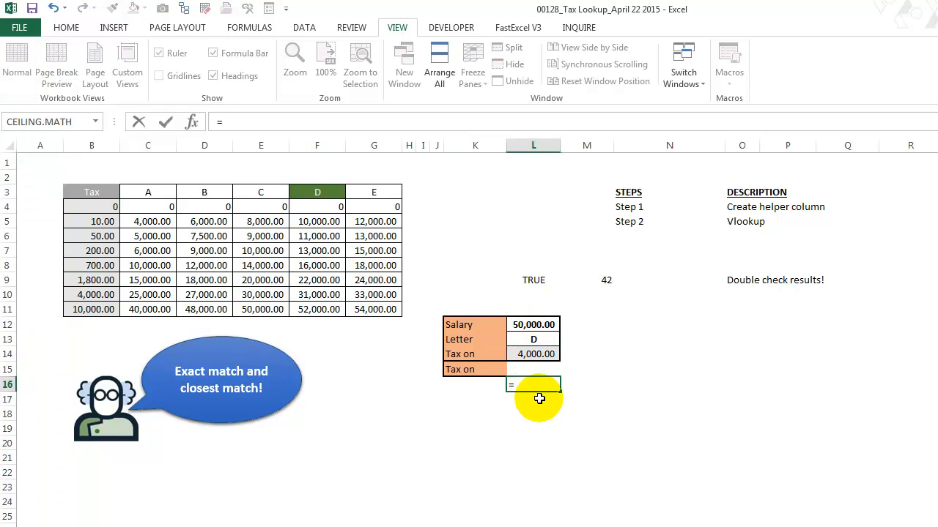
{"action": "type", "text": "match("}
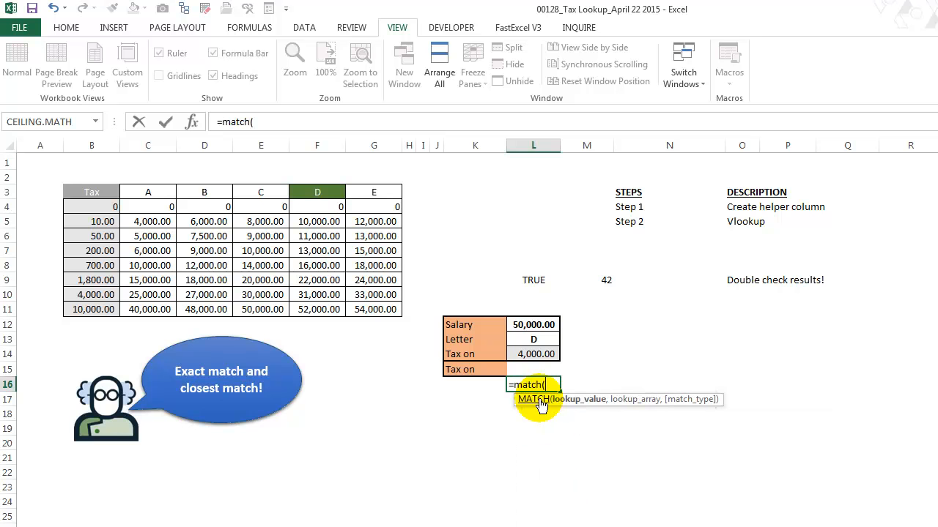
{"action": "key", "text": "Escape"}
Enter =MATCH(L13,$C$3:$G$3,0) in cell A3 to find the selected letter's position among the table headers
{"action": "left_click", "coordinate": [59, 193]}
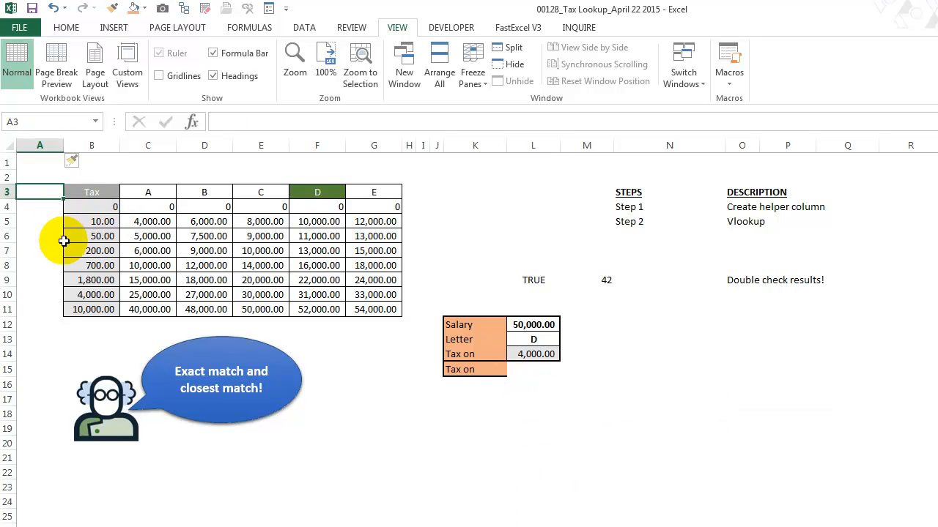
{"action": "type", "text": "=match("}
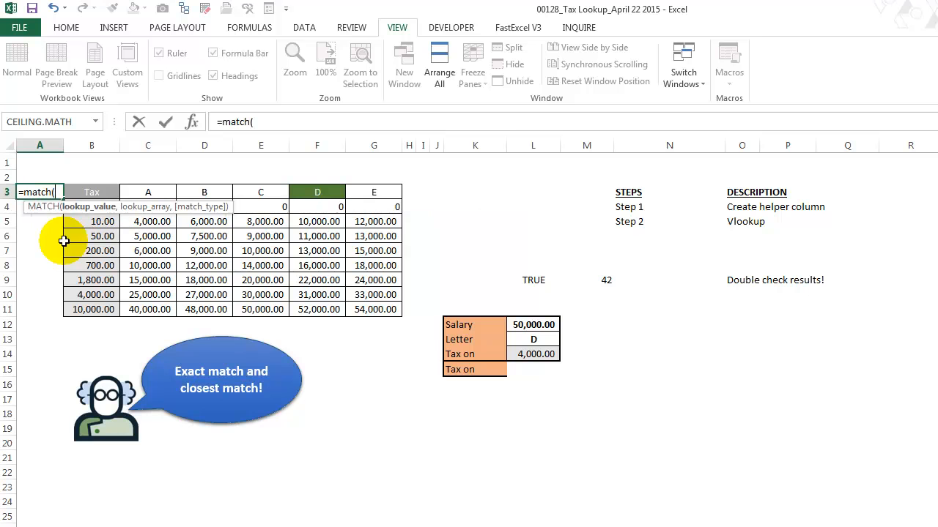
{"action": "left_click", "coordinate": [533, 341]}
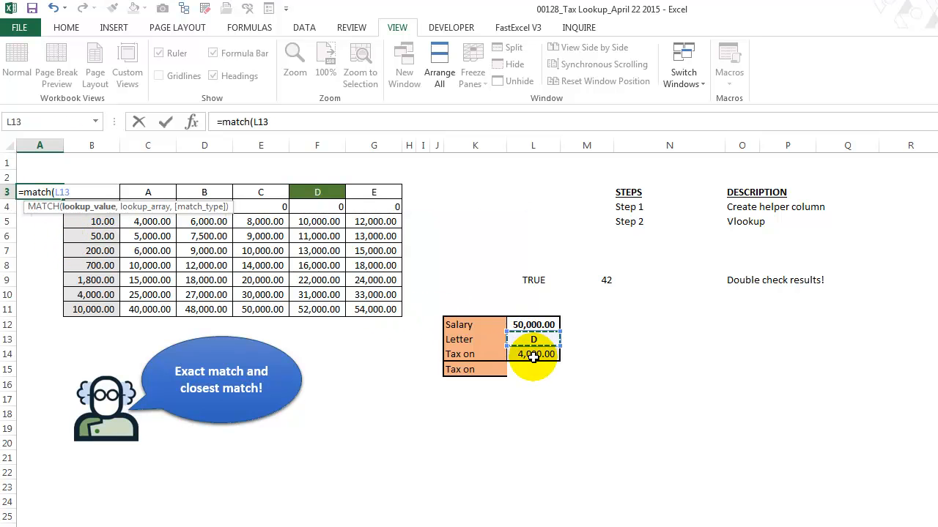
{"action": "type", "text": ","}
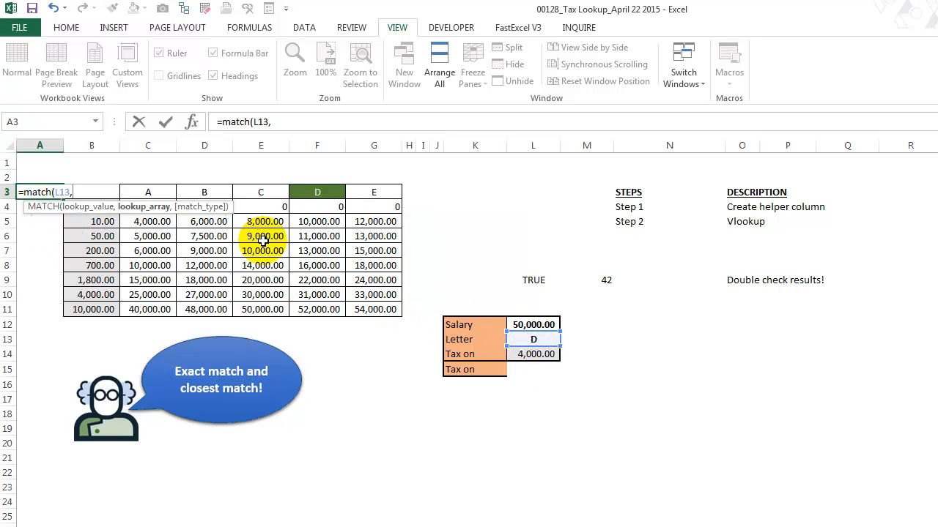
{"action": "left_click_drag", "start_coordinate": [157, 195], "coordinate": [368, 192]}
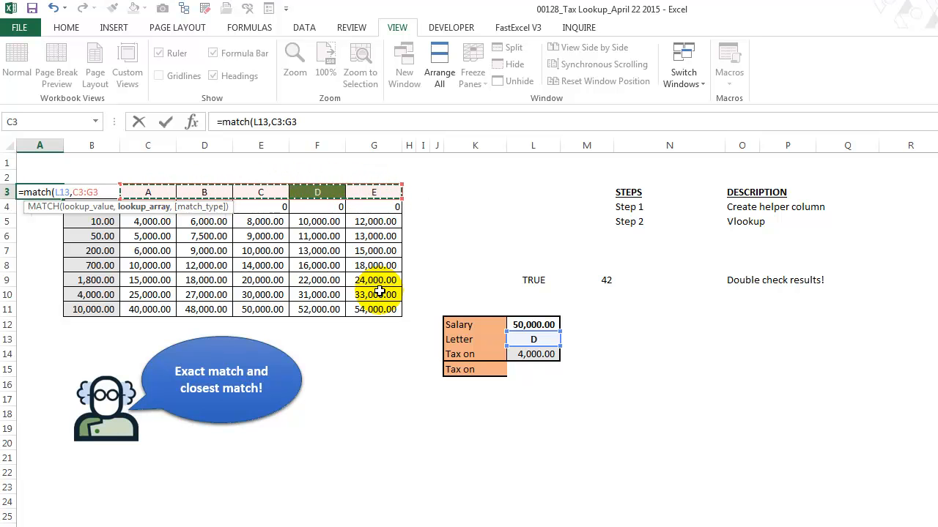
{"action": "type", "text": ","}
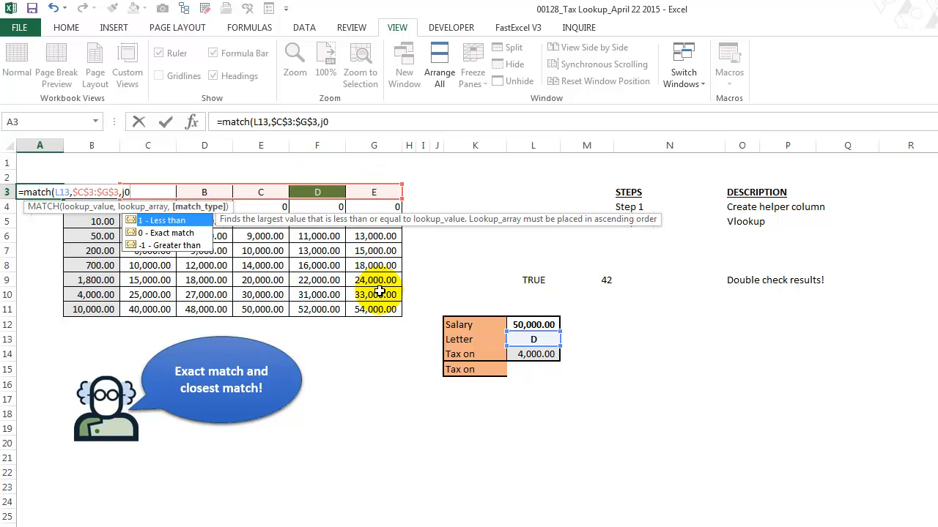
{"action": "type", "text": "0)"}
{"action": "key", "text": "Return"}
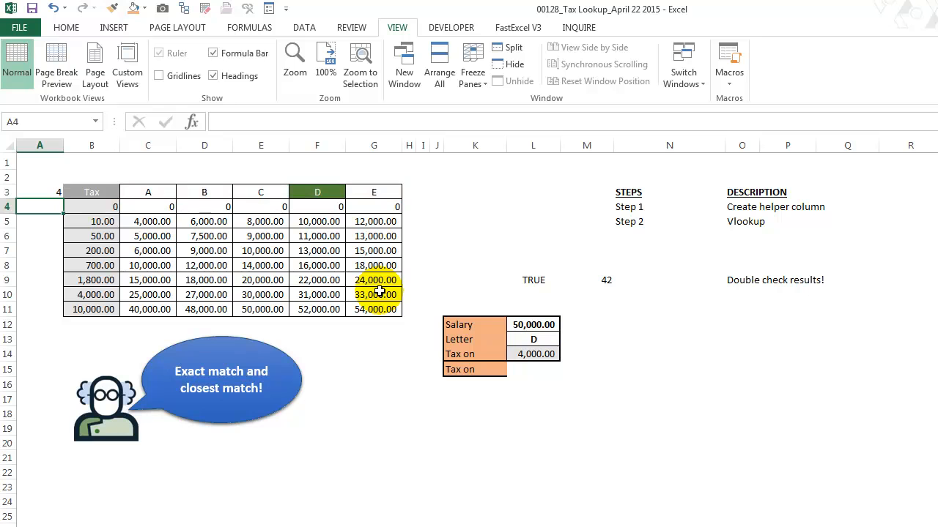
Enter =INDEX(C4:G4,$A$3) in cell A4 to pull the row's value for the matched letter
{"action": "left_click", "coordinate": [150, 191]}
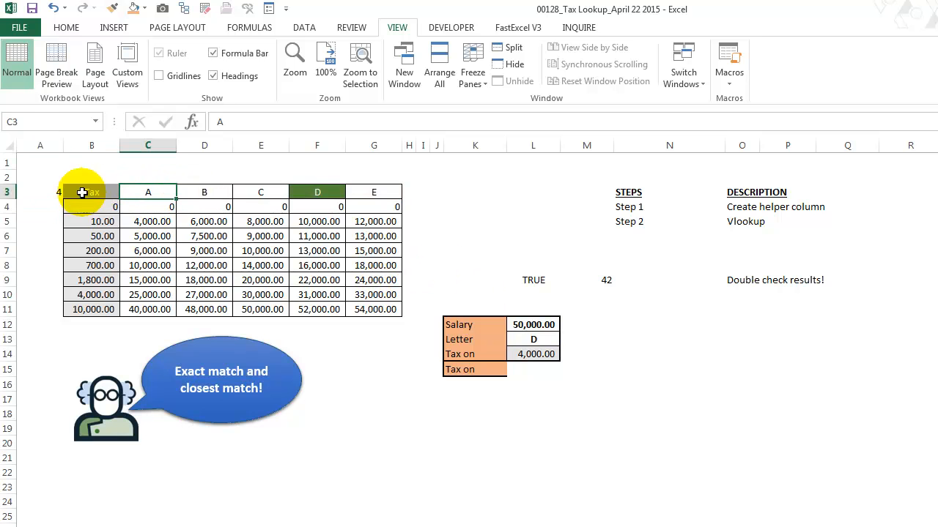
{"action": "left_click", "coordinate": [42, 206]}
{"action": "type", "text": "=index("}
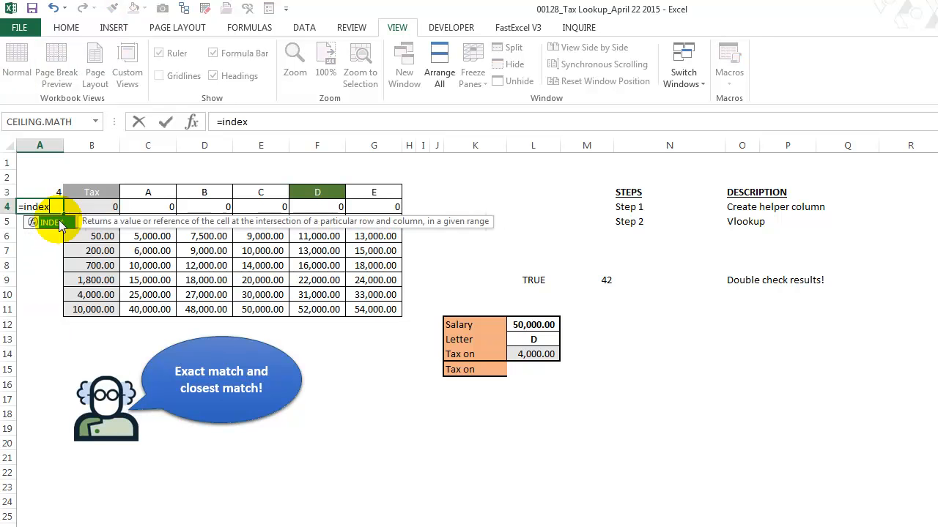
{"action": "key", "text": "Right"}
{"action": "key", "text": "Right"}
{"action": "key", "text": "Right"}
{"action": "key", "text": "Left"}
{"action": "key", "text": "shift+Right"}
{"action": "key", "text": "shift+Right"}
{"action": "key", "text": "shift+Right"}
{"action": "key", "text": "shift+Right"}
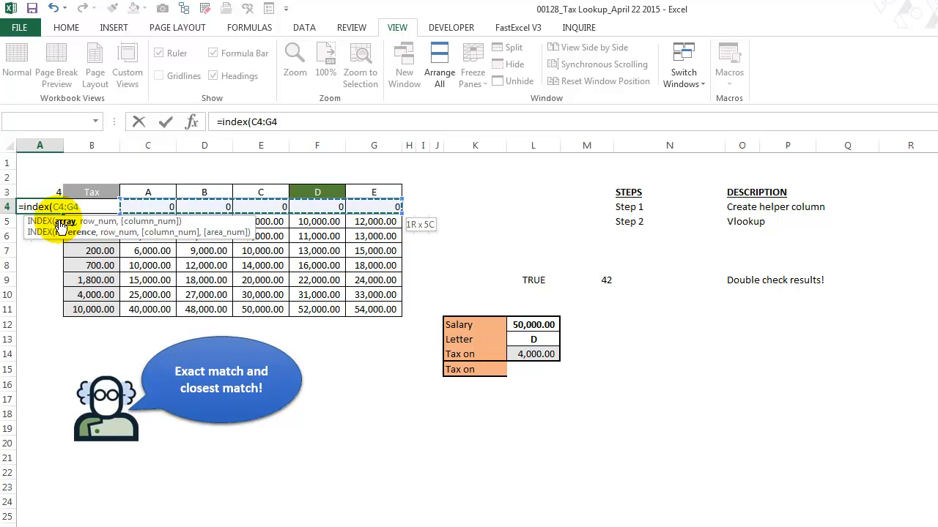
{"action": "type", "text": ","}
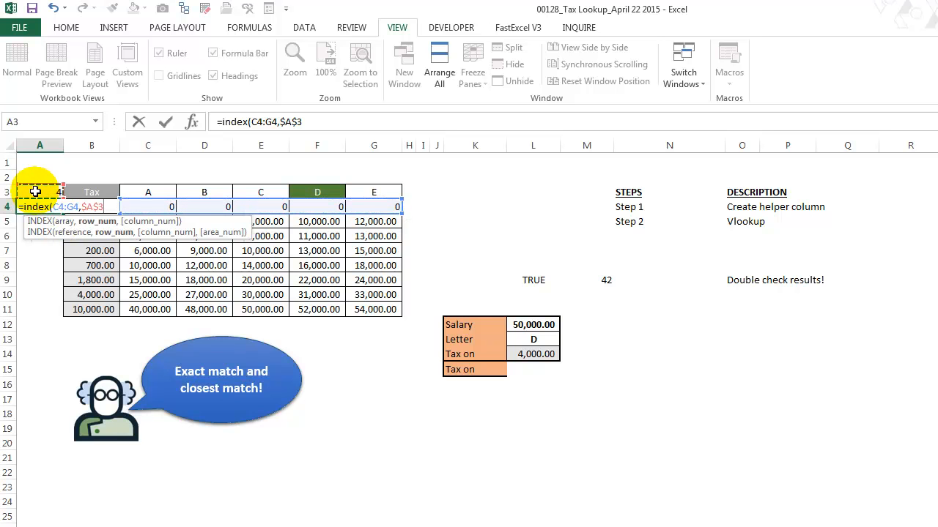
{"action": "key", "text": "Return"}
Fill the A4 formula down to A11 and ignore the error flags on the filled cells
{"action": "key", "text": "Up"}
{"action": "left_click_drag", "start_coordinate": [63, 214], "coordinate": [63, 311]}
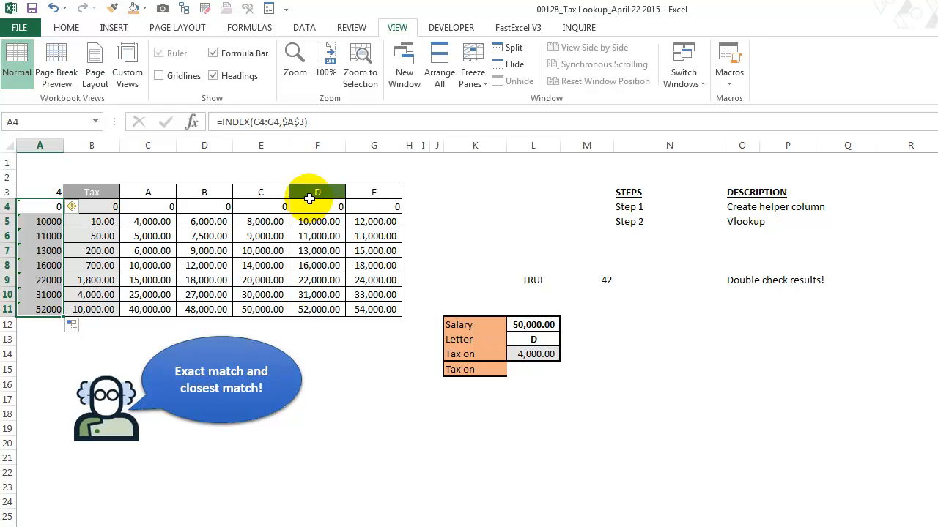
{"action": "left_click", "coordinate": [75, 208]}
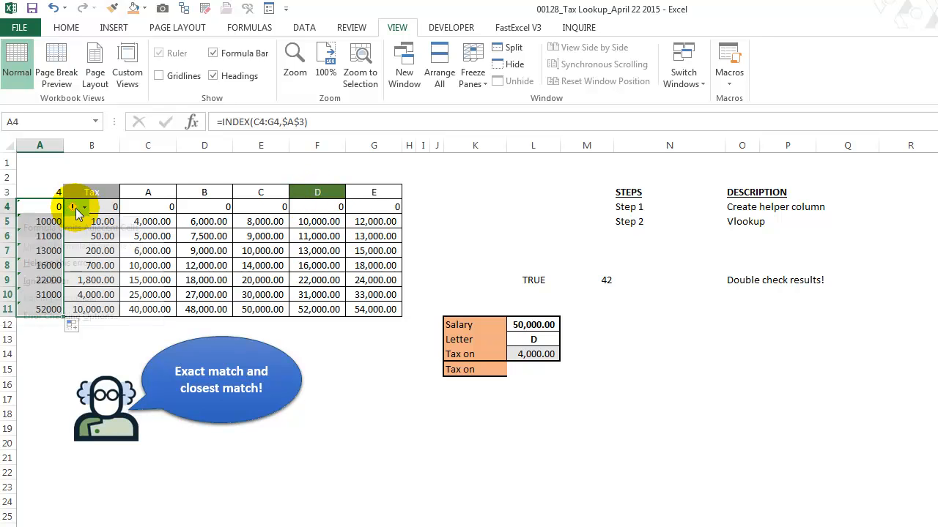
{"action": "left_click", "coordinate": [71, 280]}
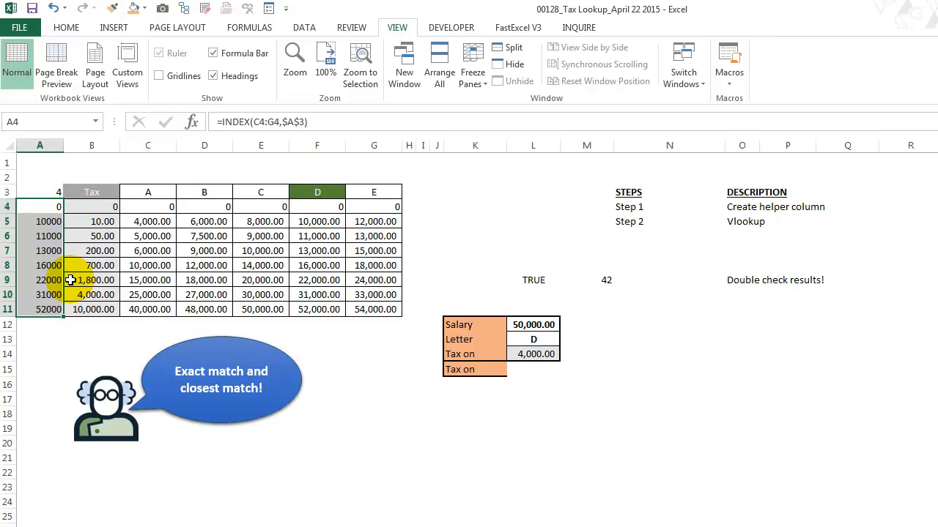
Inspect the ranges referenced by the helper column formulas in cells A4 and A8
{"action": "left_click", "coordinate": [48, 208]}
{"action": "left_click", "coordinate": [265, 122]}
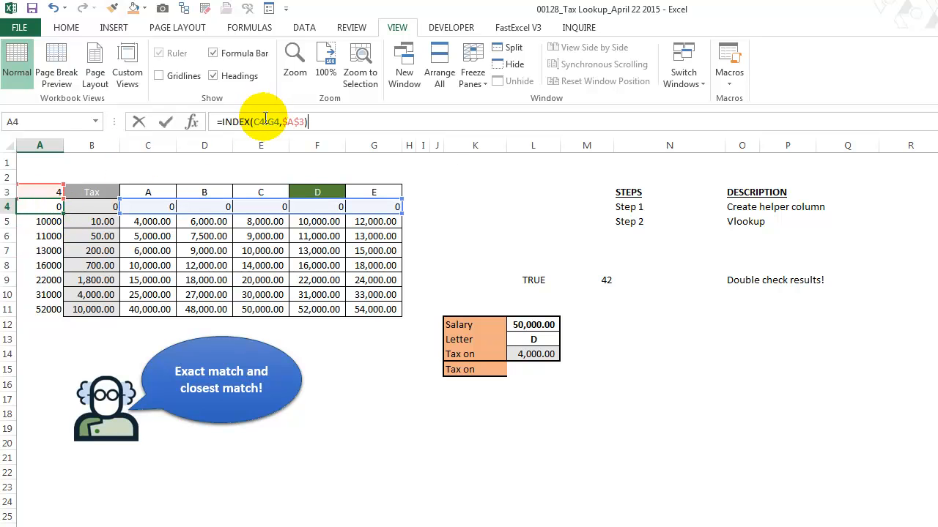
{"action": "key", "text": "Escape"}
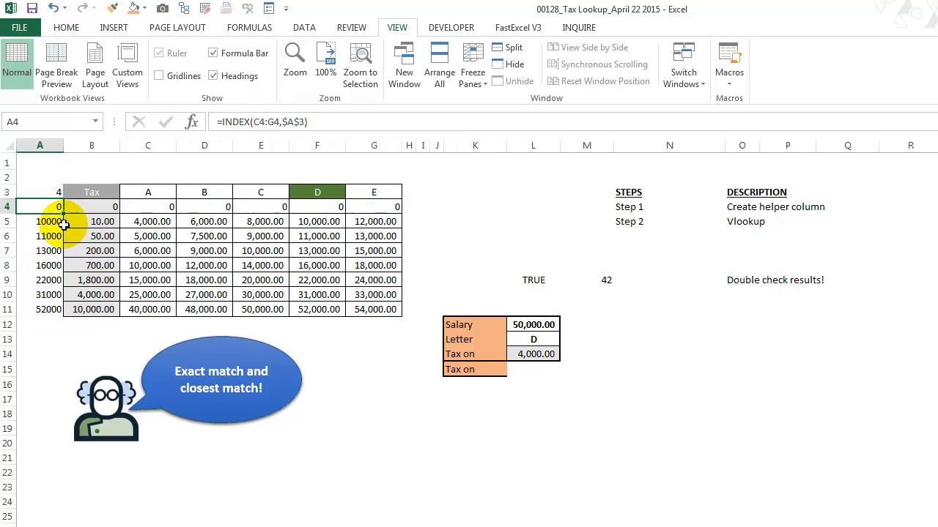
{"action": "left_click", "coordinate": [44, 265]}
{"action": "left_click", "coordinate": [256, 121]}
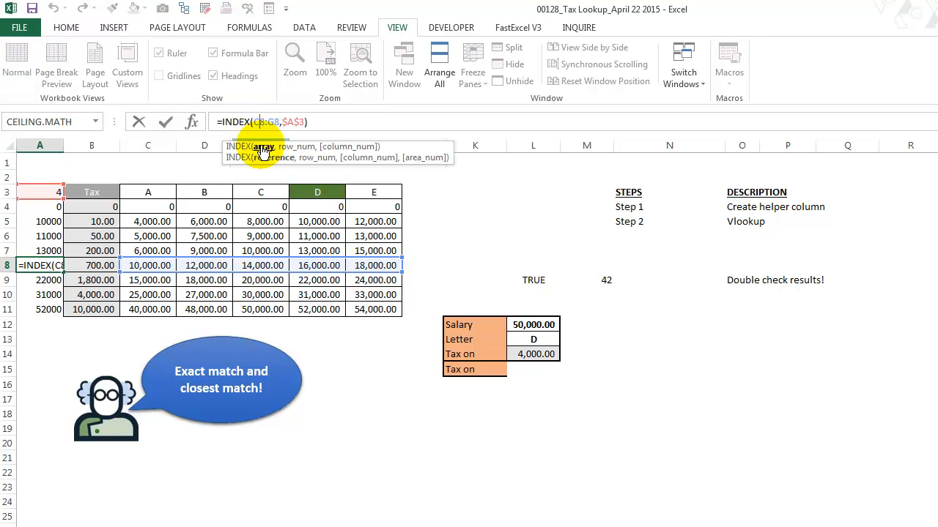
{"action": "key", "text": "Escape"}
Enter =VLOOKUP(L12,$A$4:$B$11,2,TRUE) in cell L15 to look up the salary's tax by approximate match
{"action": "left_click", "coordinate": [533, 369]}
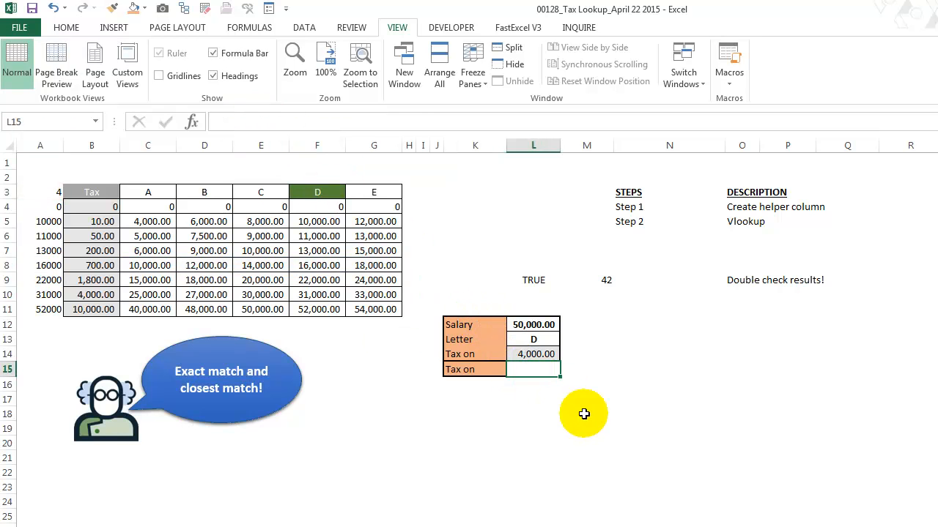
{"action": "type", "text": "=vl"}
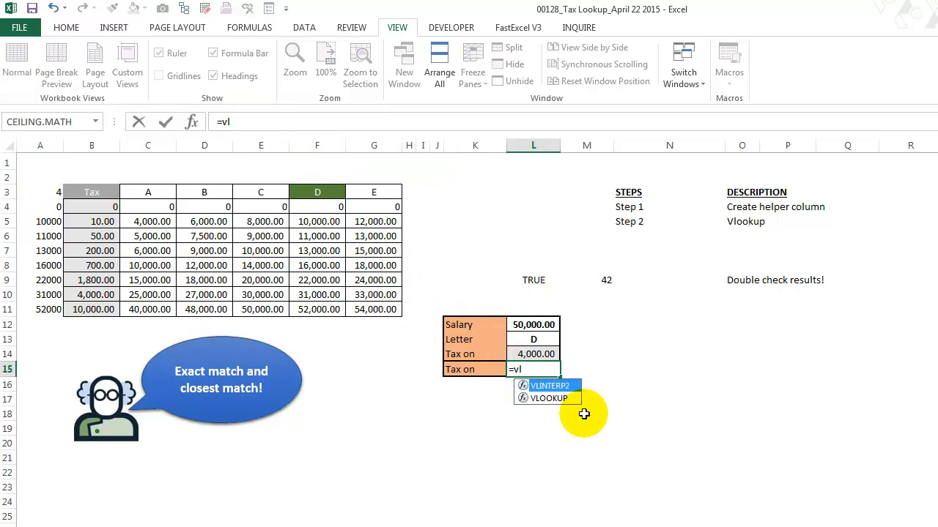
{"action": "key", "text": "Down"}
{"action": "key", "text": "Tab"}
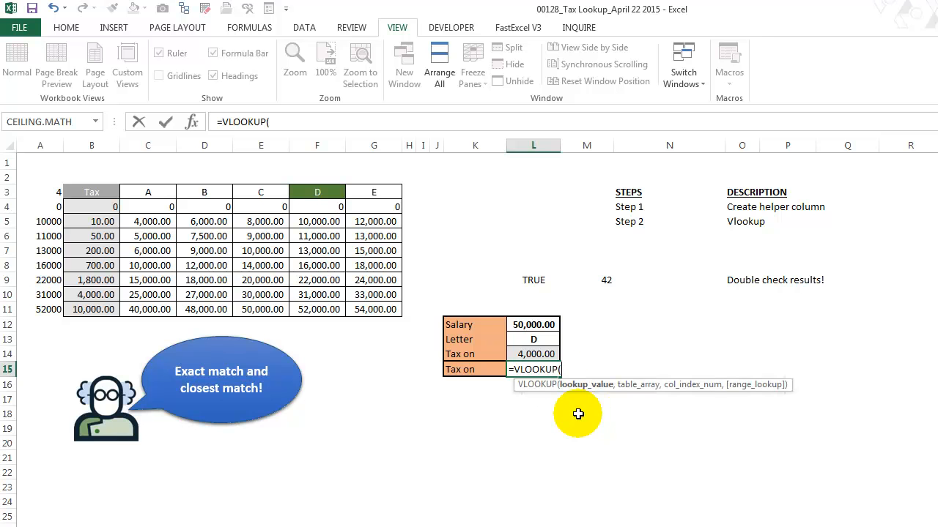
{"action": "left_click", "coordinate": [543, 330]}
{"action": "type", "text": ","}
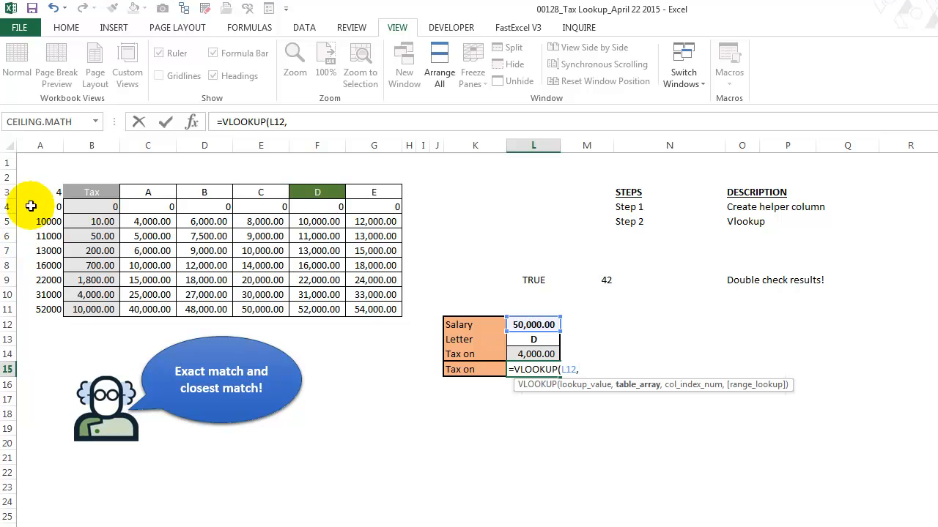
{"action": "left_click_drag", "start_coordinate": [38, 205], "coordinate": [92, 309]}
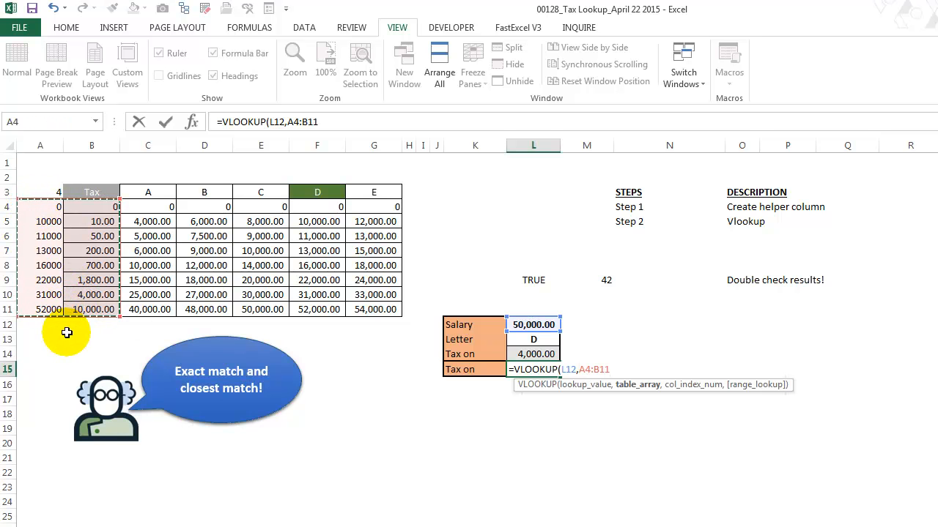
{"action": "type", "text": ",2"}
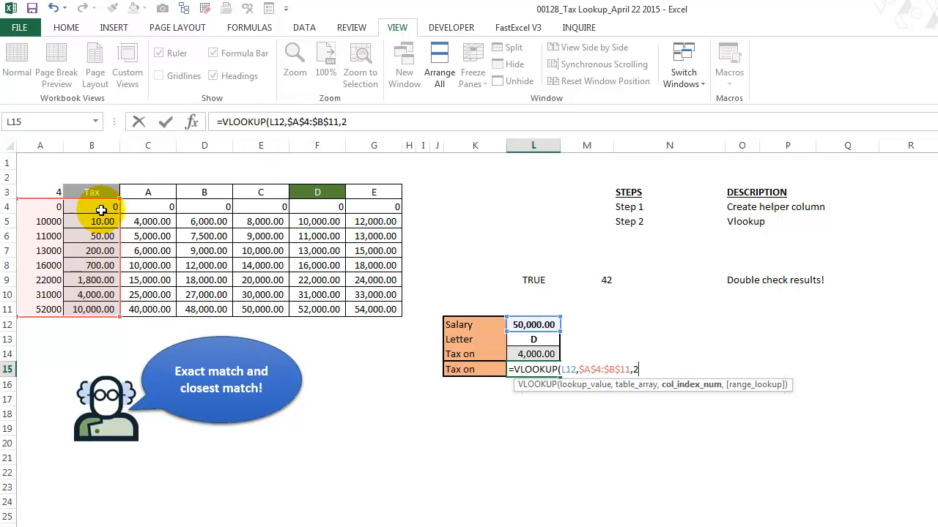
{"action": "type", "text": ","}
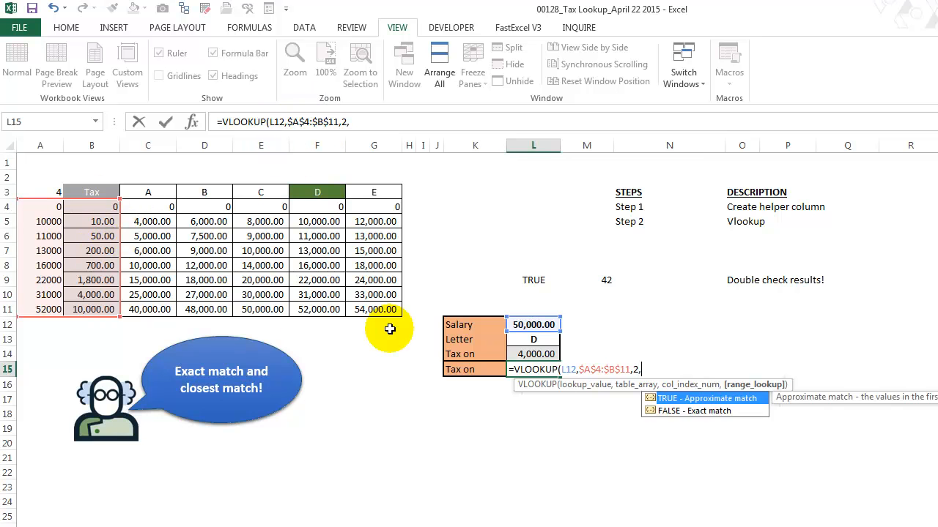
{"action": "type", "text": "true)"}
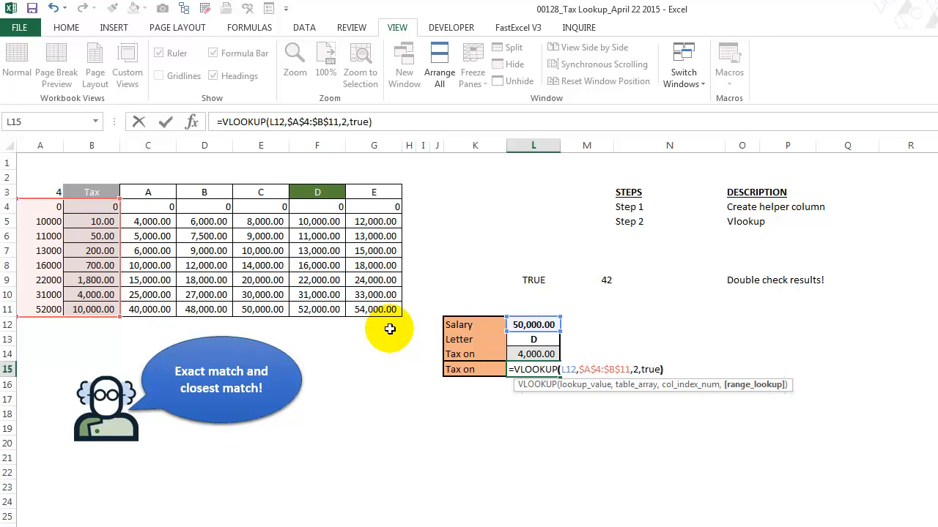
{"action": "key", "text": "Return"}
{"action": "key", "text": "Up"}
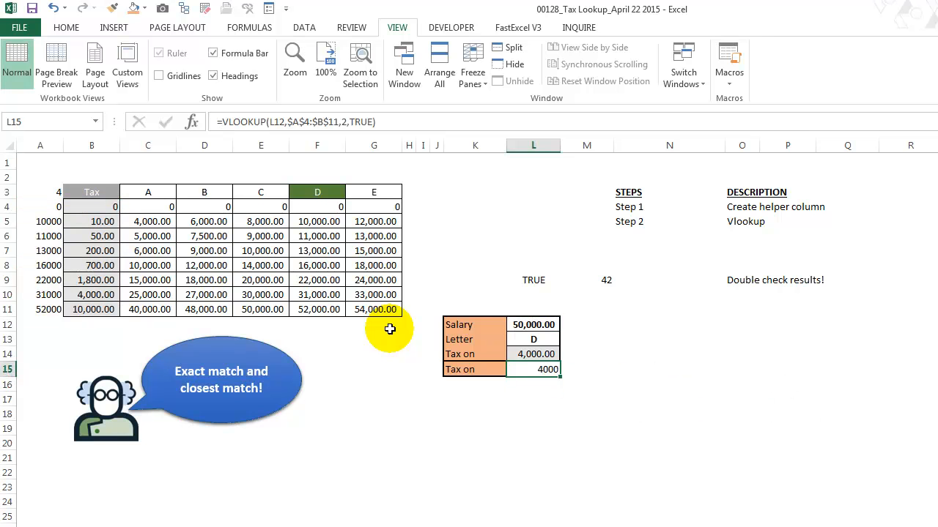
Copy the cell formatting from L14 to L15
{"action": "left_click", "coordinate": [542, 356]}
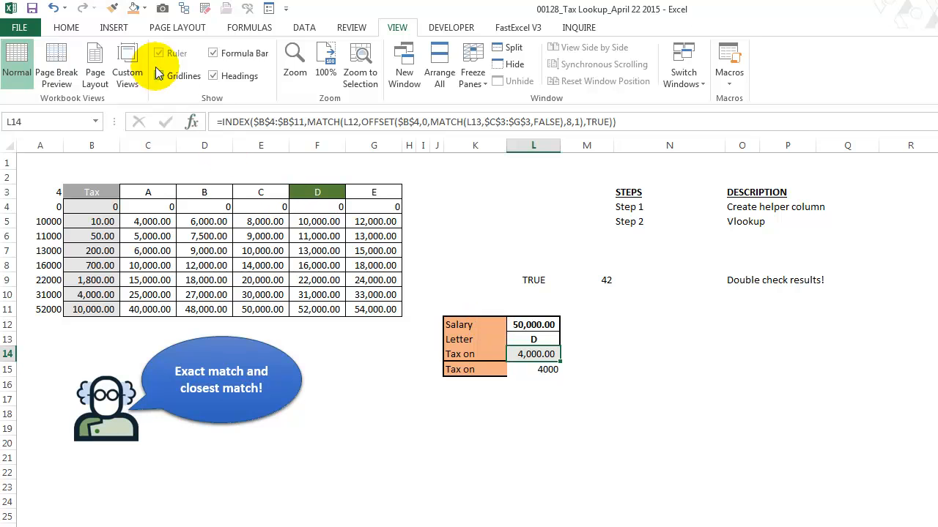
{"action": "left_click", "coordinate": [112, 7]}
{"action": "left_click", "coordinate": [543, 370]}
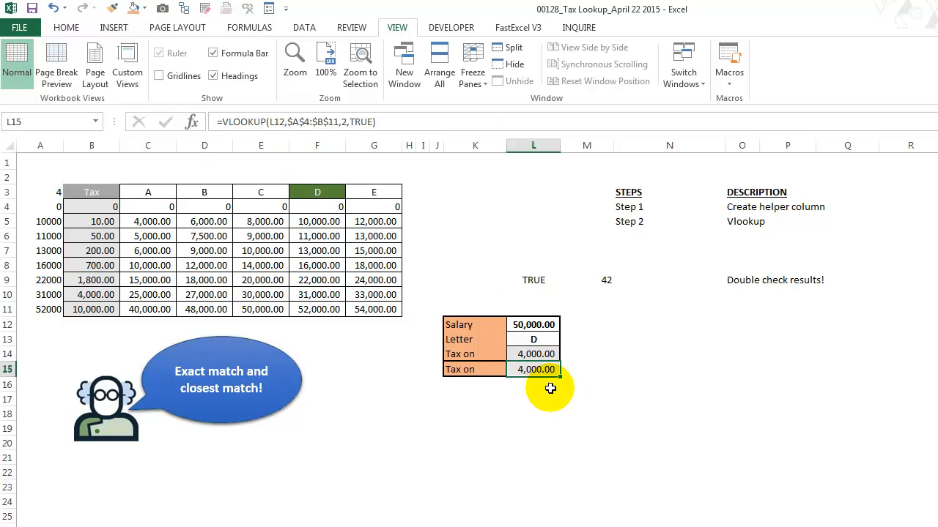
Compare the tax formulas in L14 and L15, and inspect the ranges referenced by the MATCH formula in A3
{"action": "left_click", "coordinate": [539, 356]}
{"action": "left_click", "coordinate": [539, 369]}
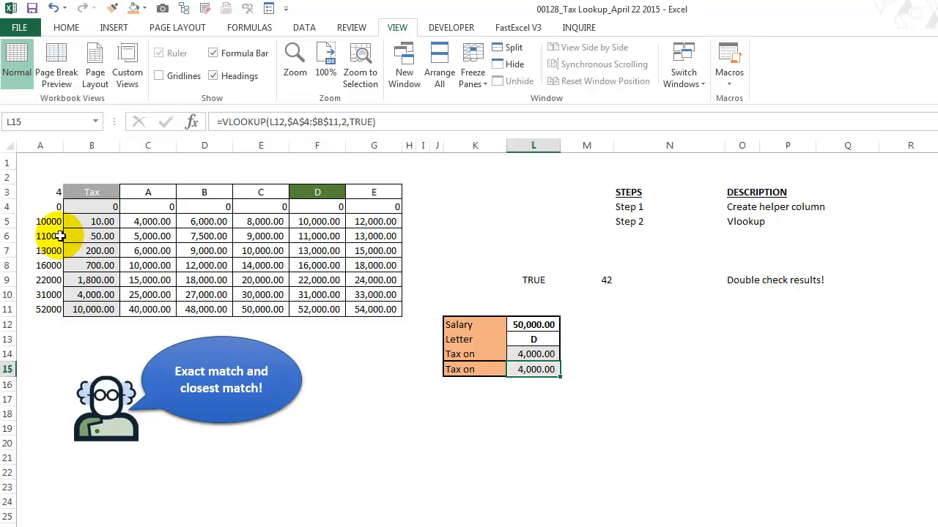
{"action": "left_click", "coordinate": [51, 192]}
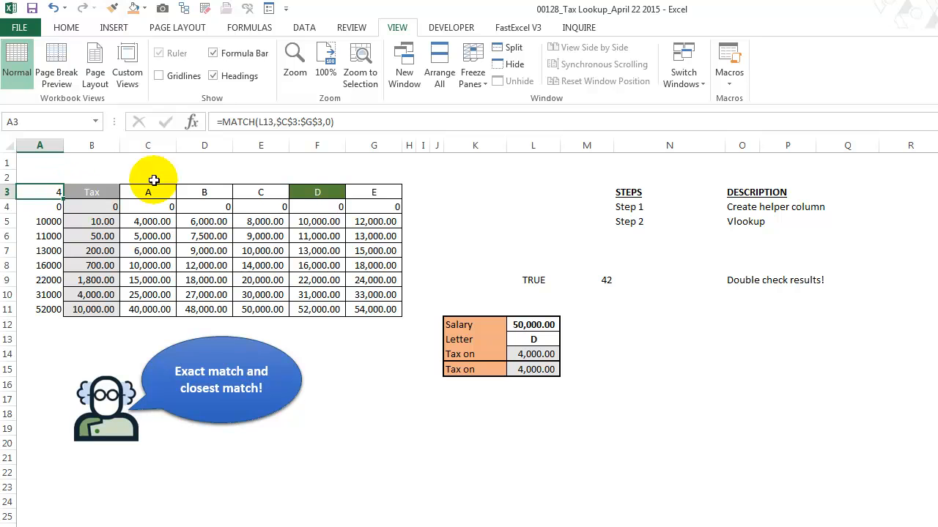
{"action": "left_click", "coordinate": [271, 121]}
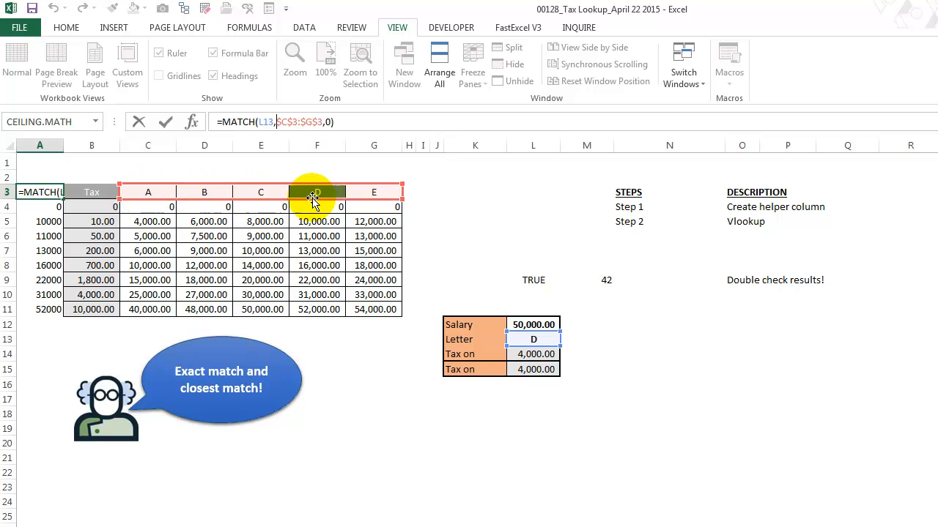
{"action": "key", "text": "ctrl+Return"}
Test the helper column by setting the letter in L13 to C, check cell A3, and restore the letter to D
{"action": "left_click", "coordinate": [527, 335]}
{"action": "left_click", "coordinate": [565, 339]}
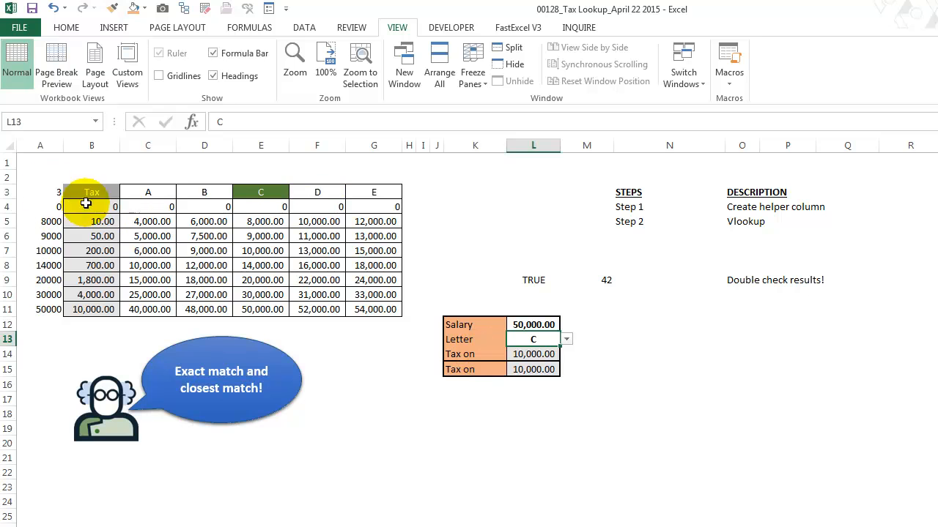
{"action": "left_click", "coordinate": [51, 190]}
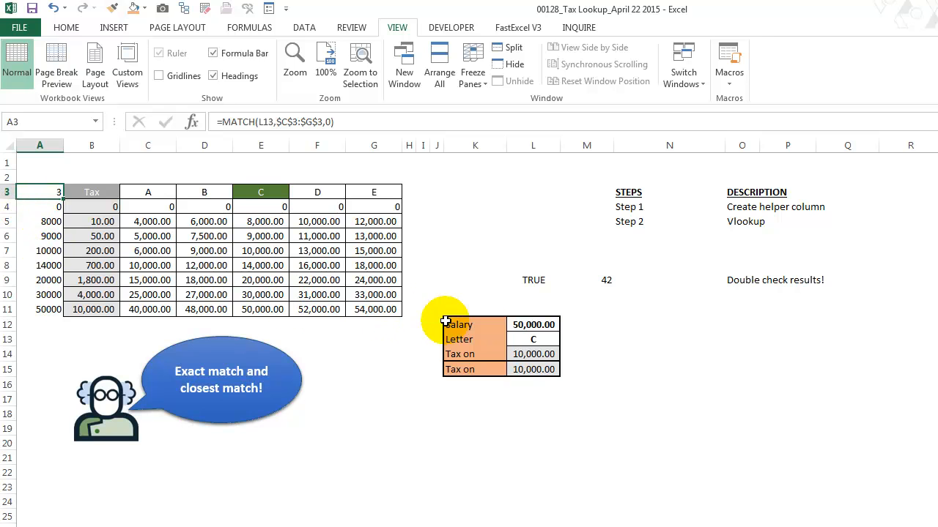
{"action": "left_click", "coordinate": [568, 349]}
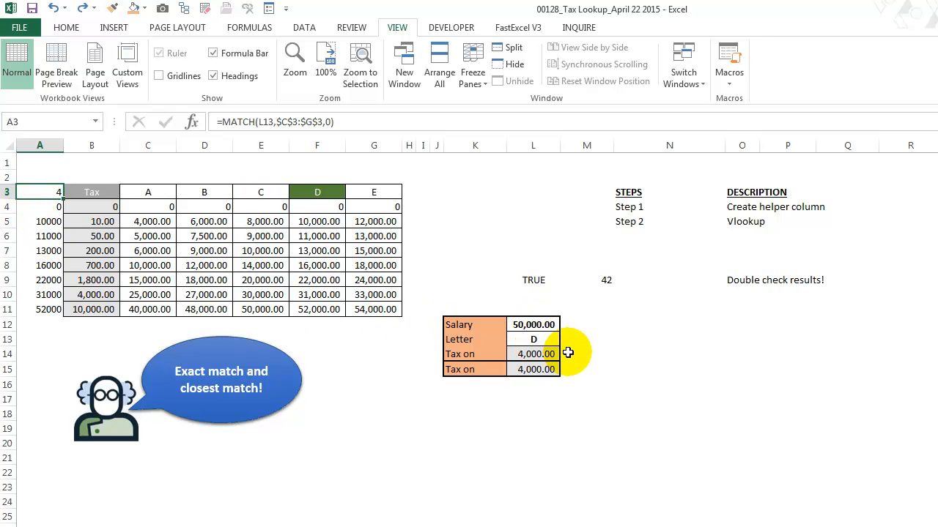
Examine the two IF conditions in K14's array formula, evaluating B3:F3=K13 in place and undoing that evaluation
{"action": "left_click", "coordinate": [522, 427]}
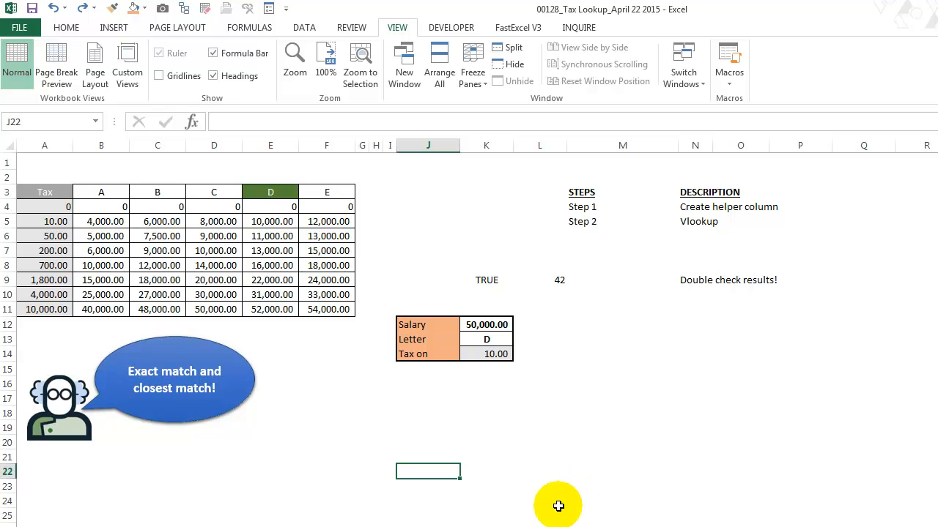
{"action": "left_click", "coordinate": [502, 355]}
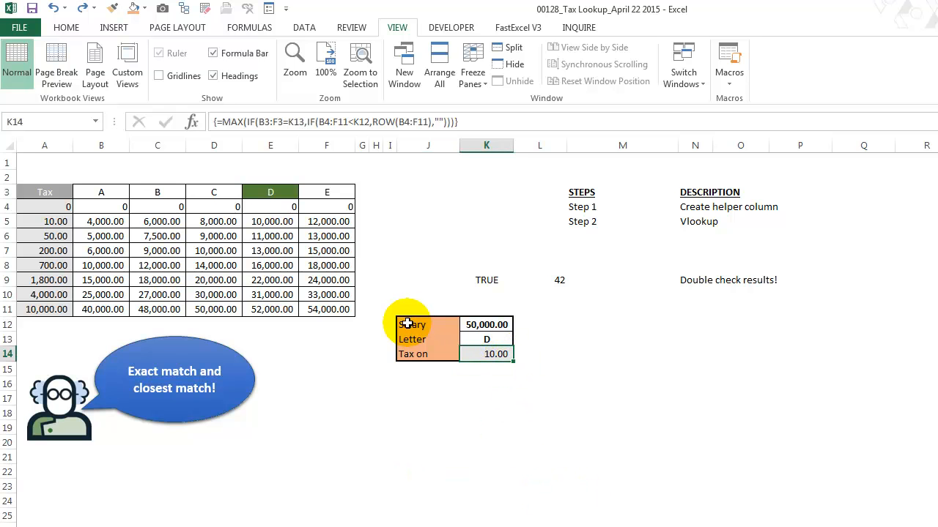
{"action": "left_click", "coordinate": [283, 121]}
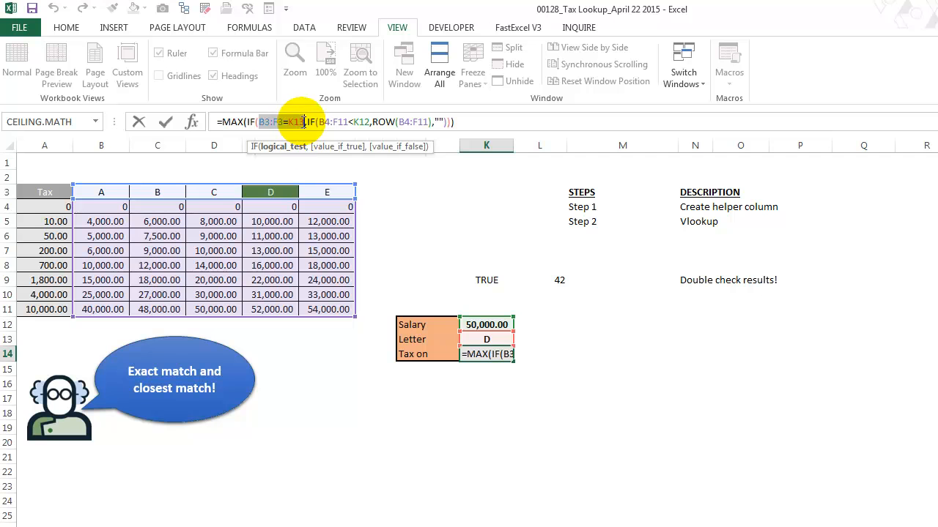
{"action": "left_click_drag", "start_coordinate": [296, 122], "coordinate": [259, 122]}
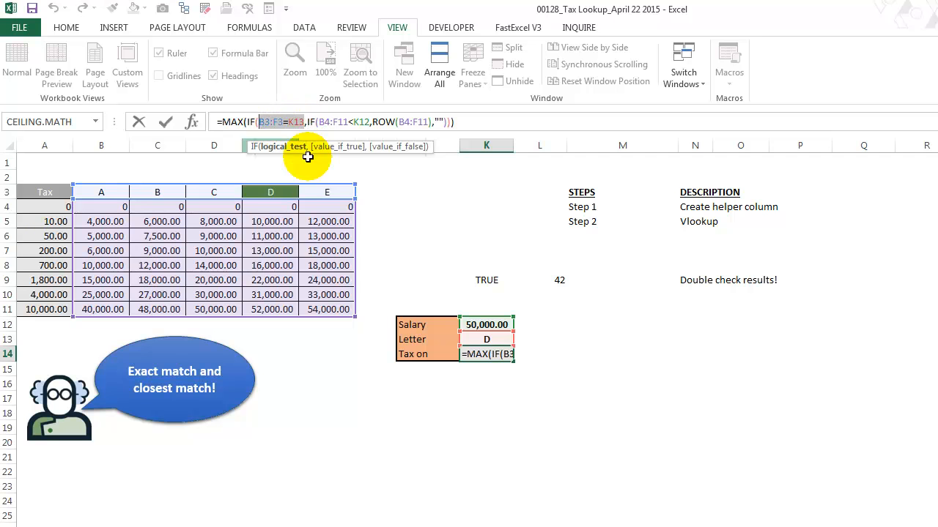
{"action": "key", "text": "F9"}
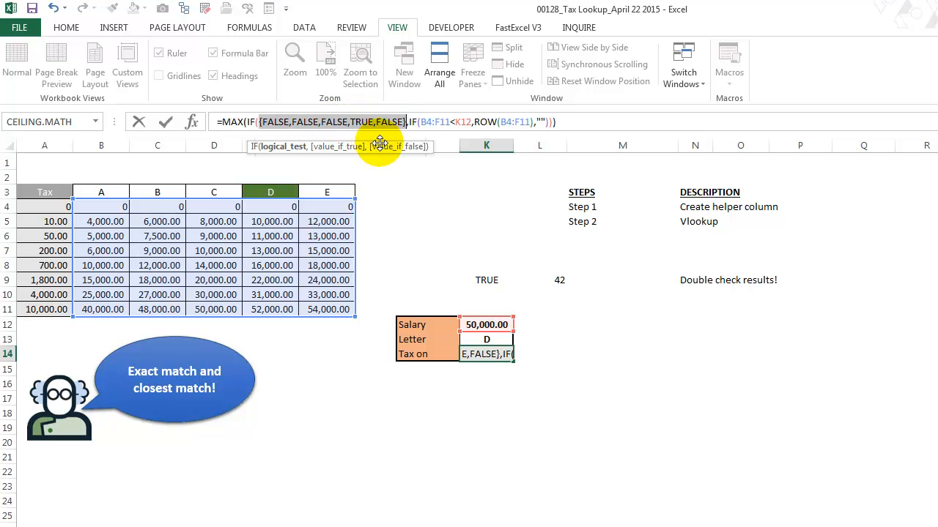
{"action": "key", "text": "ctrl+z"}
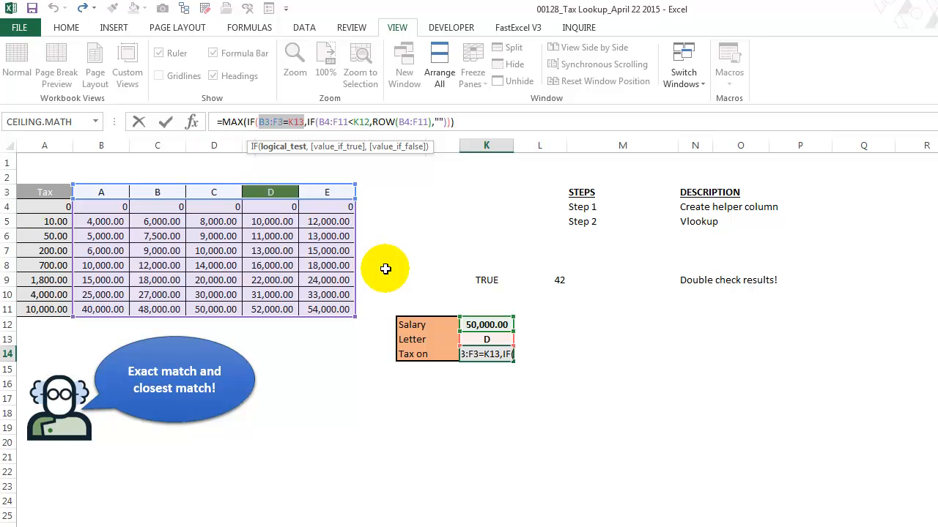
{"action": "left_click", "coordinate": [335, 122]}
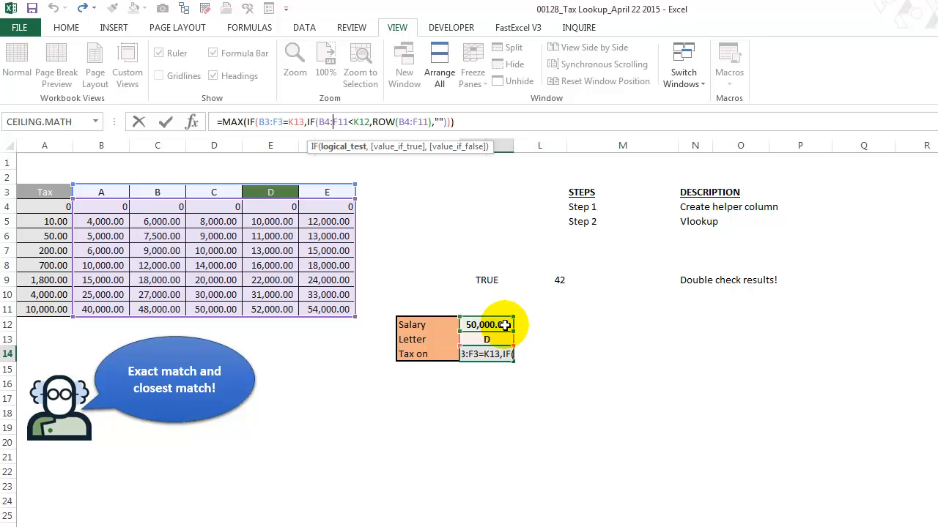
{"action": "left_click", "coordinate": [341, 156]}
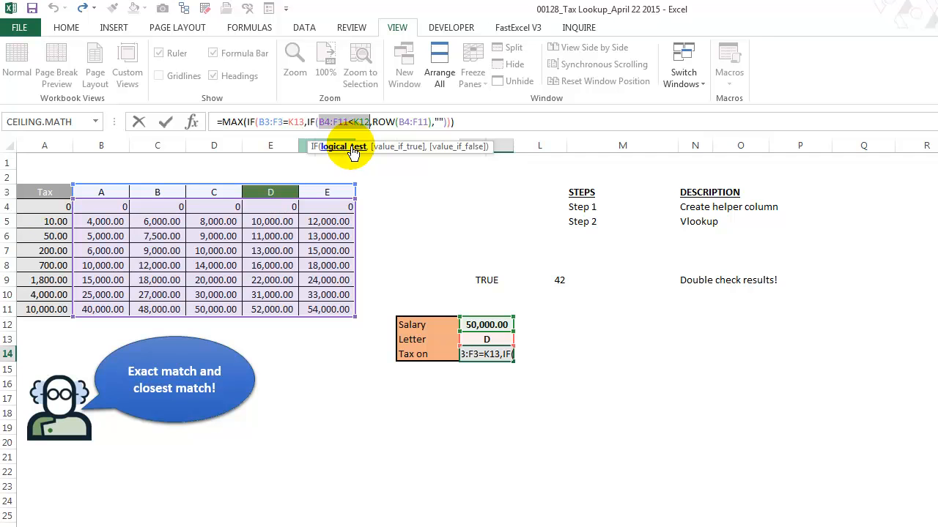
Replace the nested IF in K14 with the single combined condition (B3:F3=K13)*(B4:F11<K12)
{"action": "left_click", "coordinate": [262, 122]}
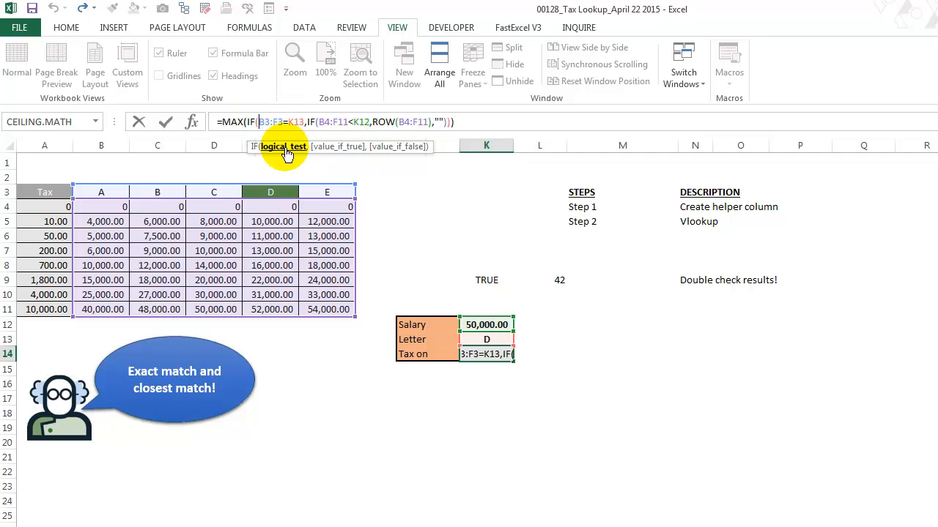
{"action": "type", "text": "("}
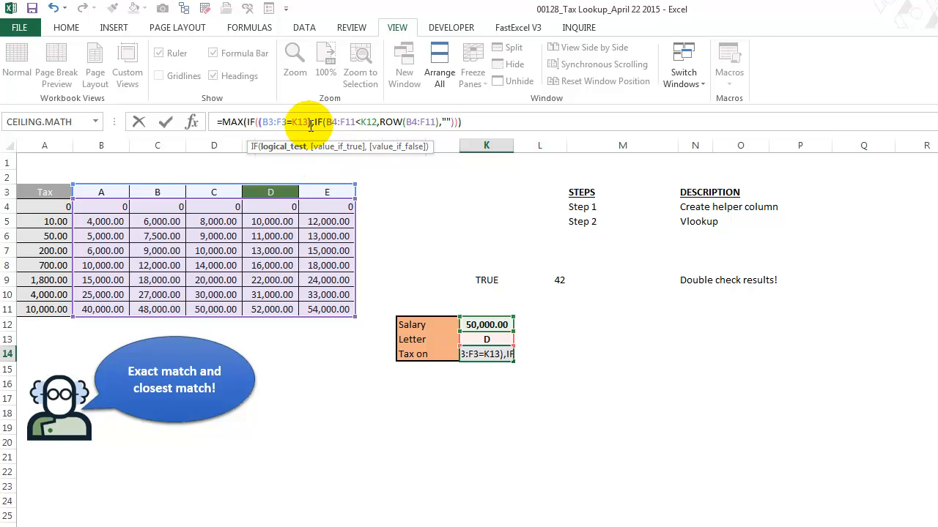
{"action": "key", "text": "Delete"}
{"action": "type", "text": "*"}
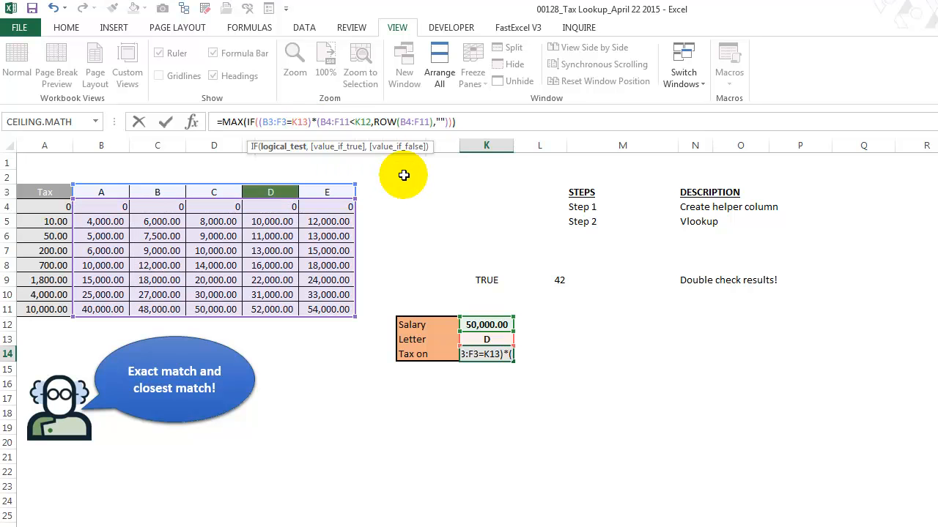
{"action": "left_click", "coordinate": [371, 123]}
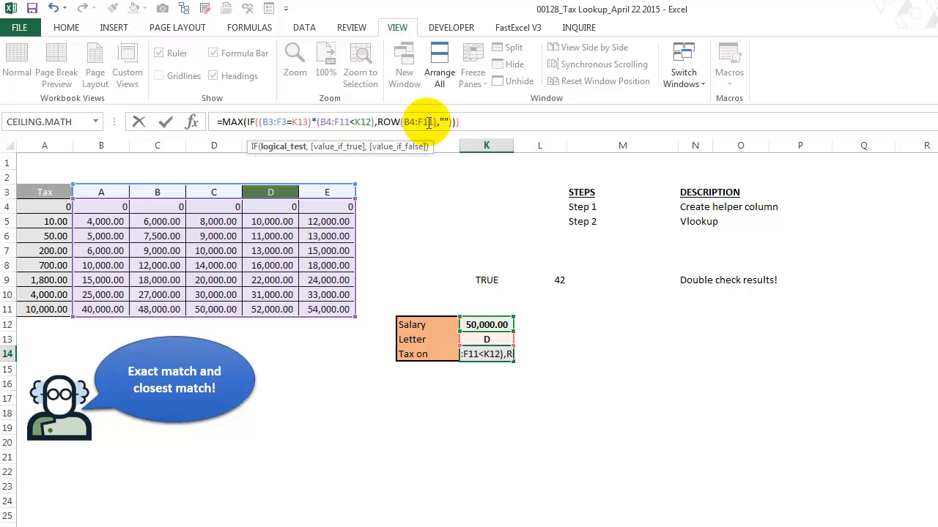
Make the ranges in K14's formula absolute as $B$3:$F$3 and $B$4:$F$11, including the one inside ROW
{"action": "left_click", "coordinate": [285, 122]}
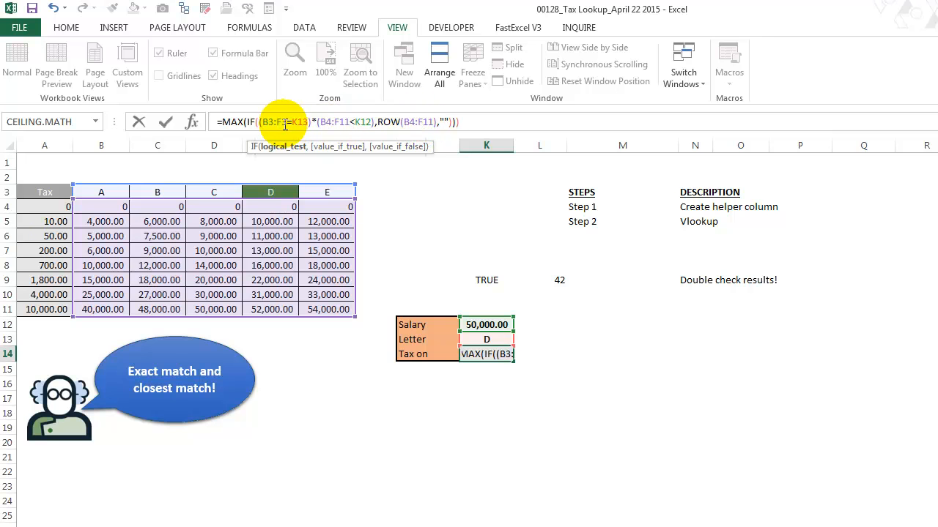
{"action": "key", "text": "F4"}
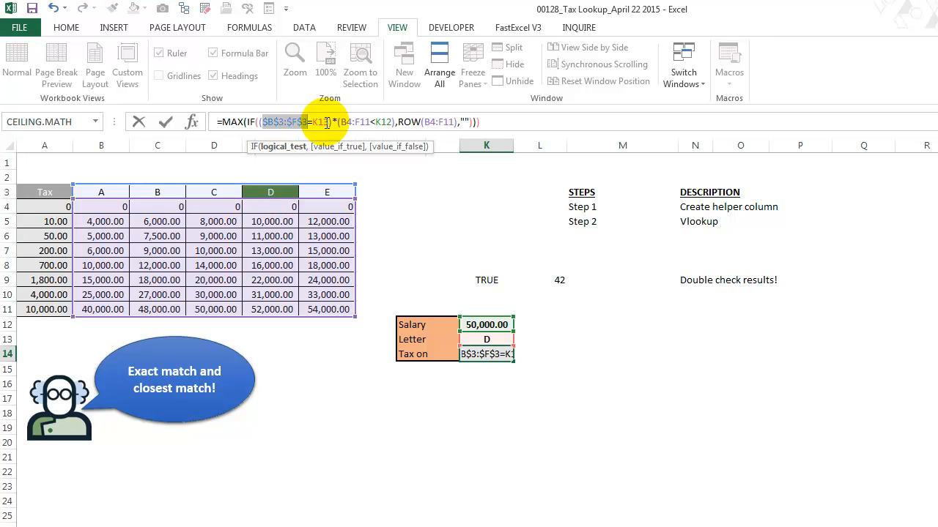
{"action": "left_click_drag", "start_coordinate": [361, 122], "coordinate": [371, 122]}
{"action": "key", "text": "F4"}
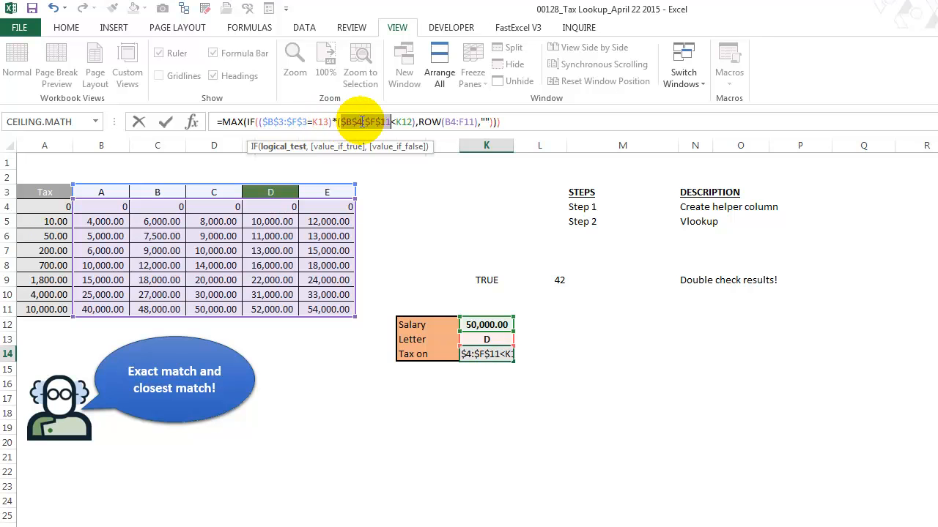
{"action": "left_click", "coordinate": [458, 122]}
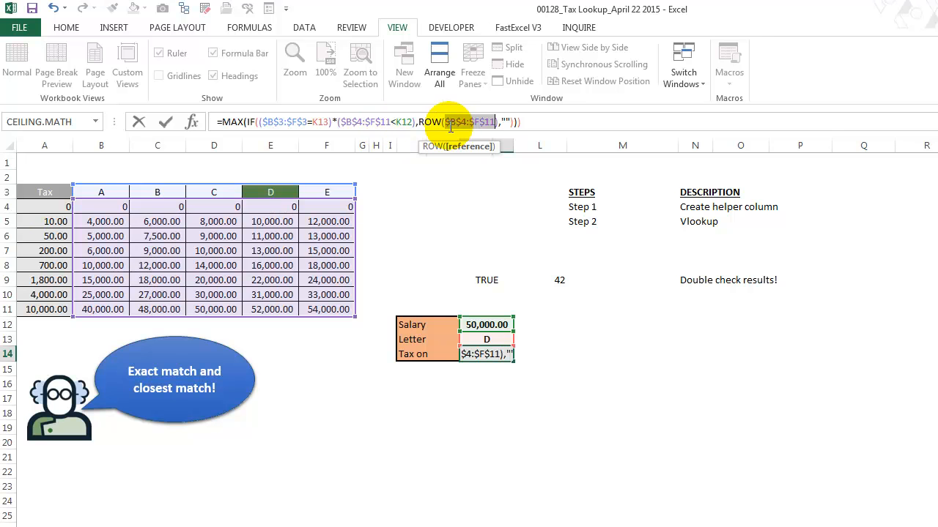
Check the IF arguments and commit K14 as an array formula, accepting the correction that removes the extra closing parenthesis
{"action": "left_click", "coordinate": [418, 122]}
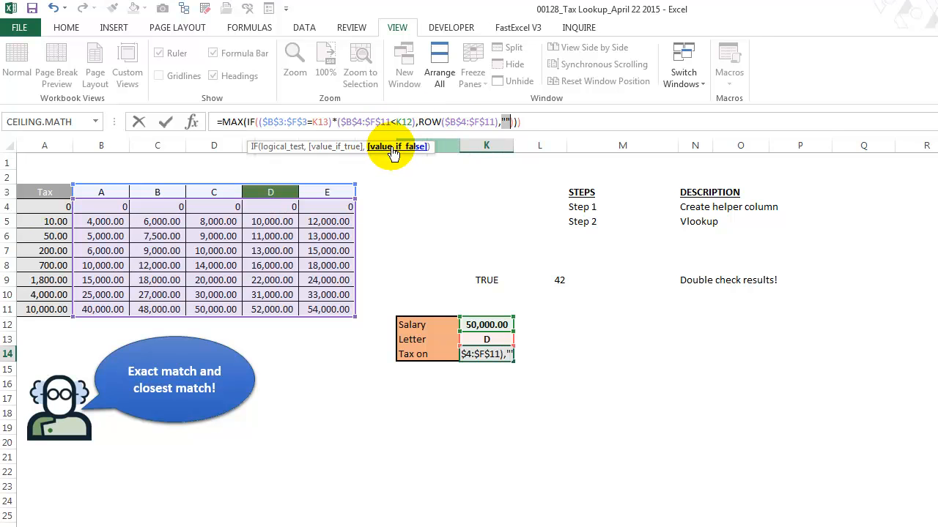
{"action": "left_click_drag", "start_coordinate": [501, 122], "coordinate": [513, 123]}
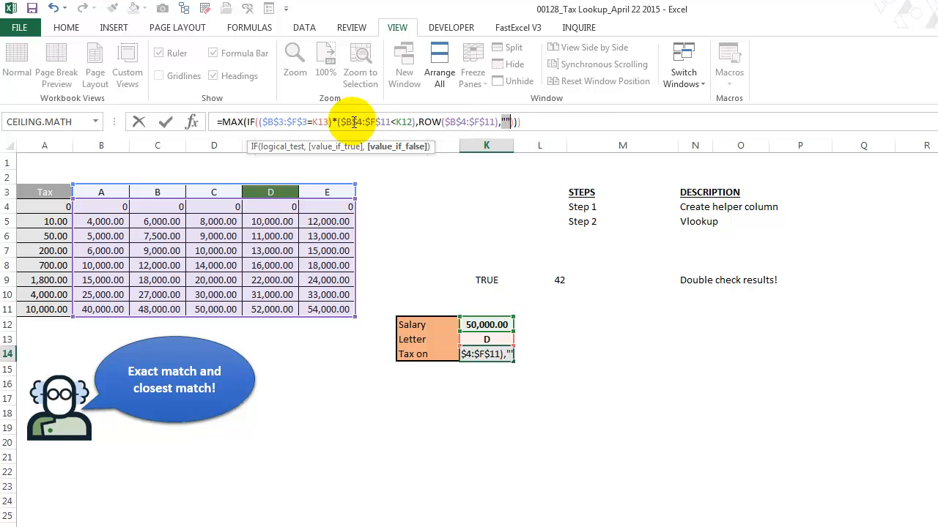
{"action": "left_click", "coordinate": [592, 120]}
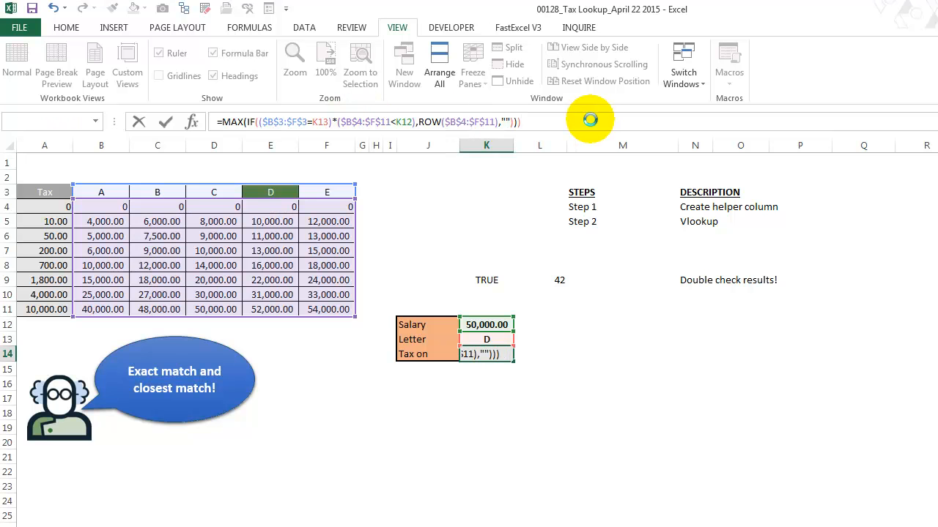
{"action": "key", "text": "ctrl+shift+Return"}
{"action": "left_click", "coordinate": [587, 430]}
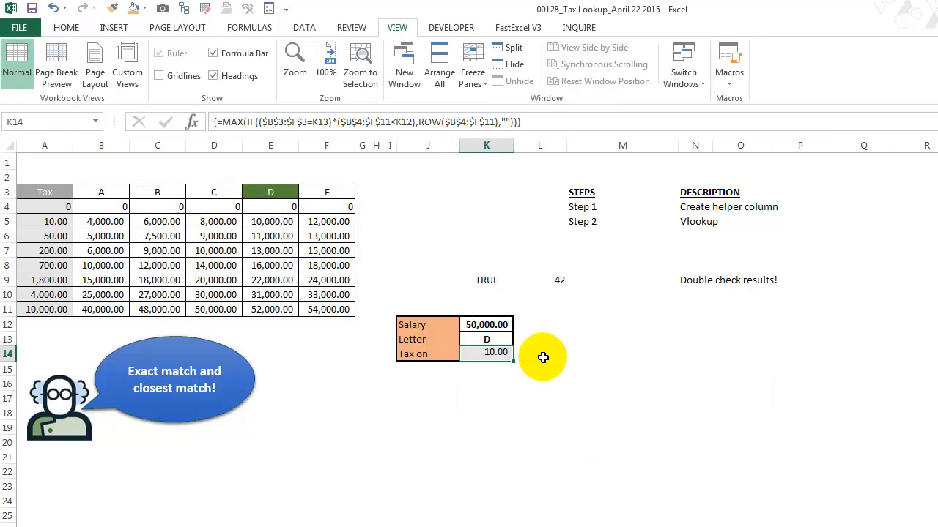
Evaluate the IF array inside K14's MAX function to inspect its row numbers, undo the evaluation, and re-enter the array formula
{"action": "left_click", "coordinate": [239, 123]}
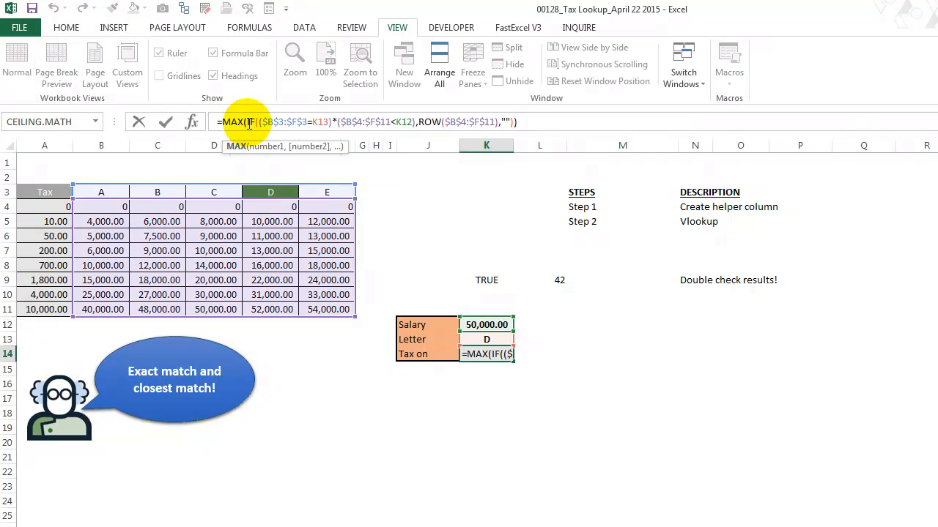
{"action": "left_click", "coordinate": [263, 147]}
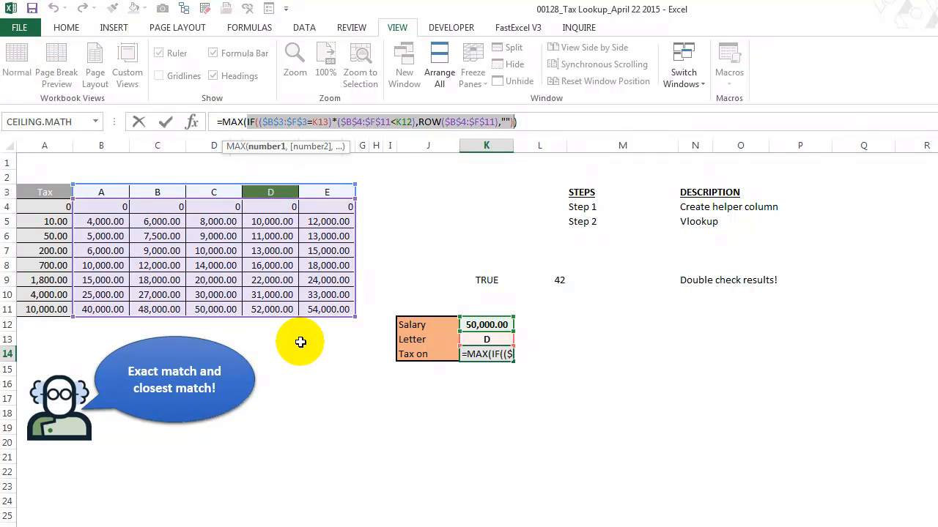
{"action": "key", "text": "F9"}
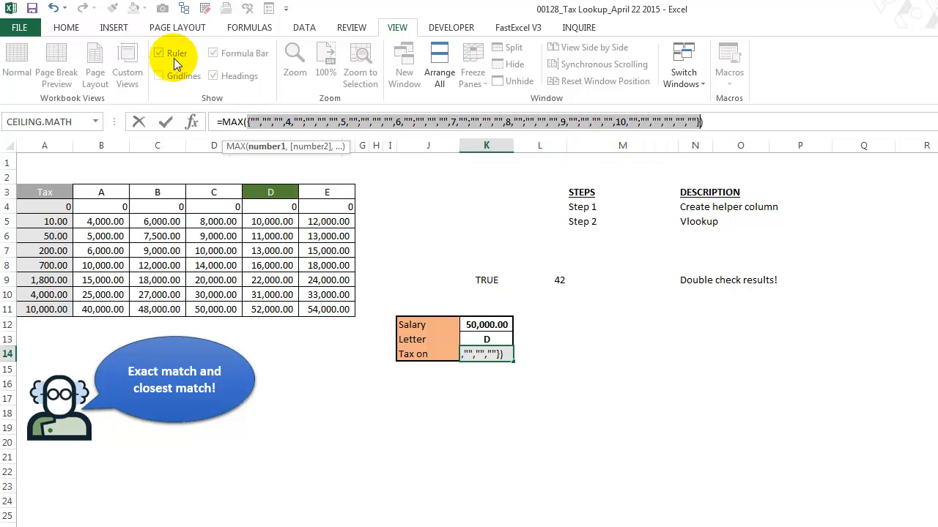
{"action": "left_click", "coordinate": [51, 8]}
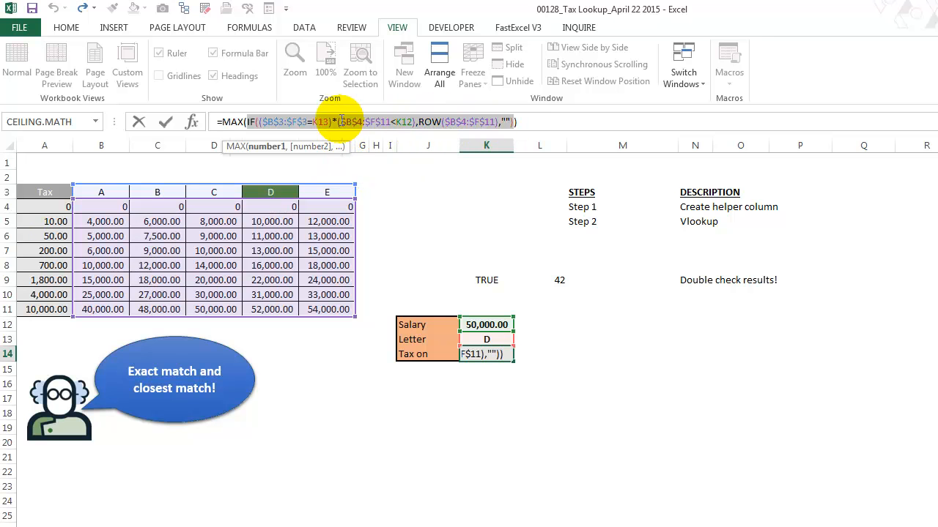
{"action": "left_click", "coordinate": [341, 121]}
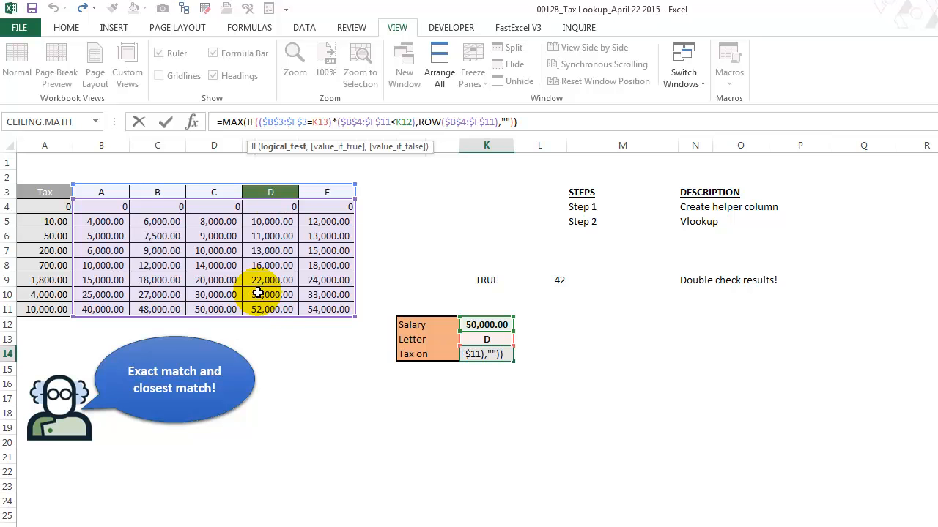
{"action": "key", "text": "ctrl+shift+Return"}
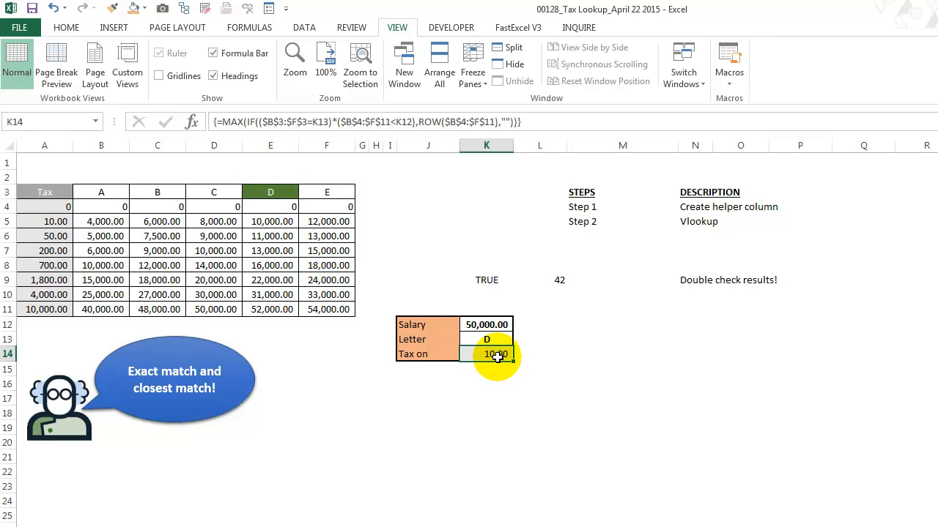
Wrap K14's MAX formula in INDEX, with A1:A11 as the array and the MAX result as the row number
{"action": "left_click", "coordinate": [222, 123]}
{"action": "type", "text": "index("}
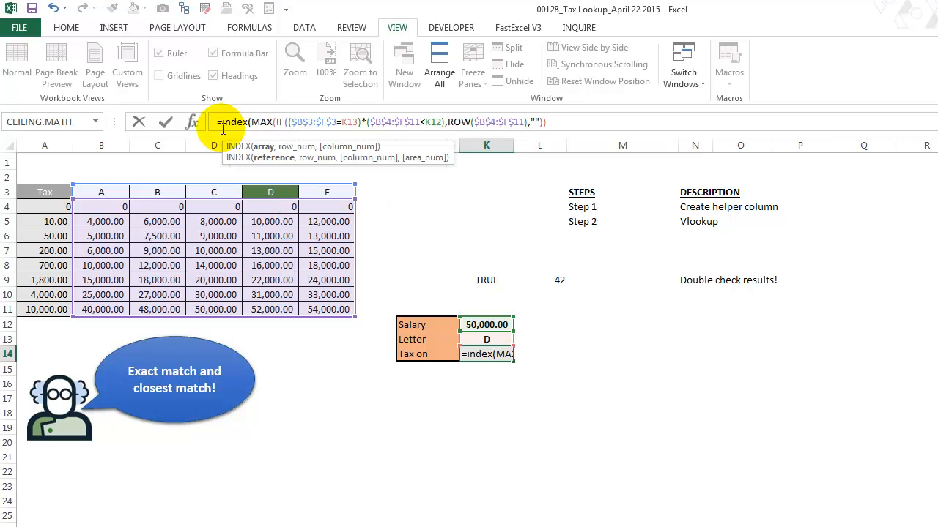
{"action": "left_click_drag", "start_coordinate": [54, 207], "coordinate": [52, 309]}
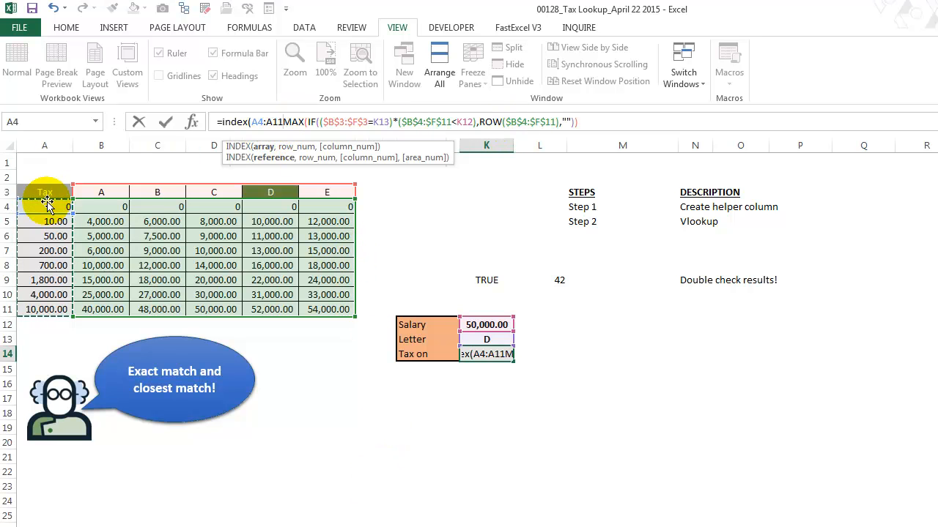
{"action": "left_click", "coordinate": [258, 122]}
{"action": "key", "text": "Delete"}
{"action": "type", "text": "1"}
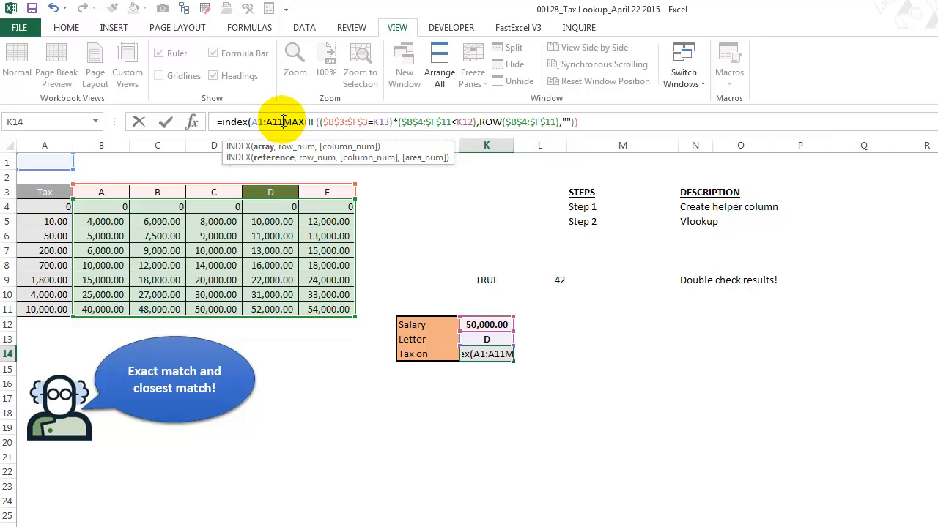
{"action": "type", "text": ","}
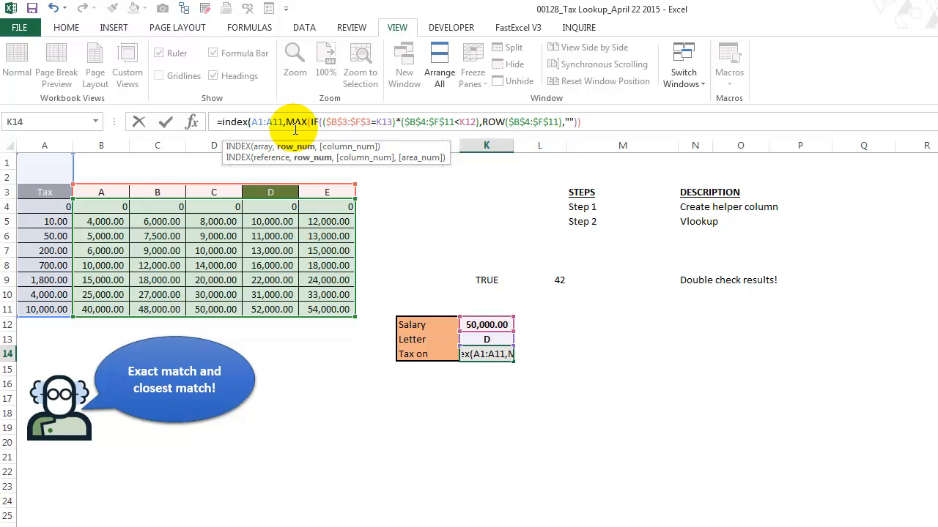
Make the INDEX range absolute as $A$1:$A$11, add the closing parenthesis, and commit K14 as an array formula
{"action": "left_click_drag", "start_coordinate": [257, 122], "coordinate": [282, 133]}
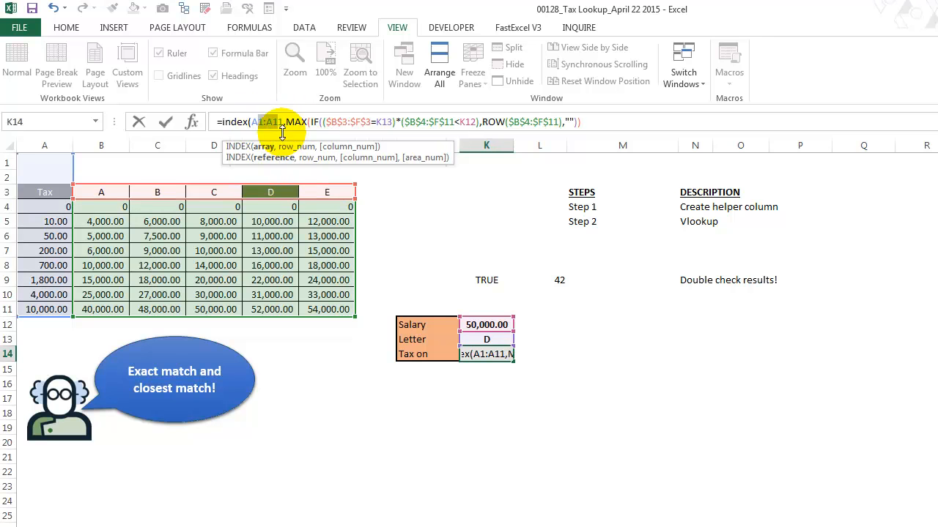
{"action": "key", "text": "F4"}
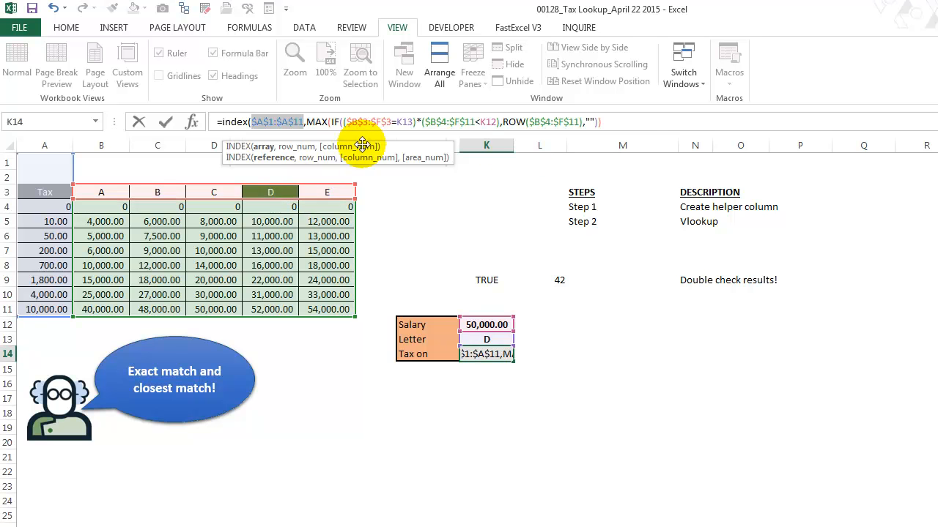
{"action": "left_click", "coordinate": [634, 121]}
{"action": "type", "text": ")"}
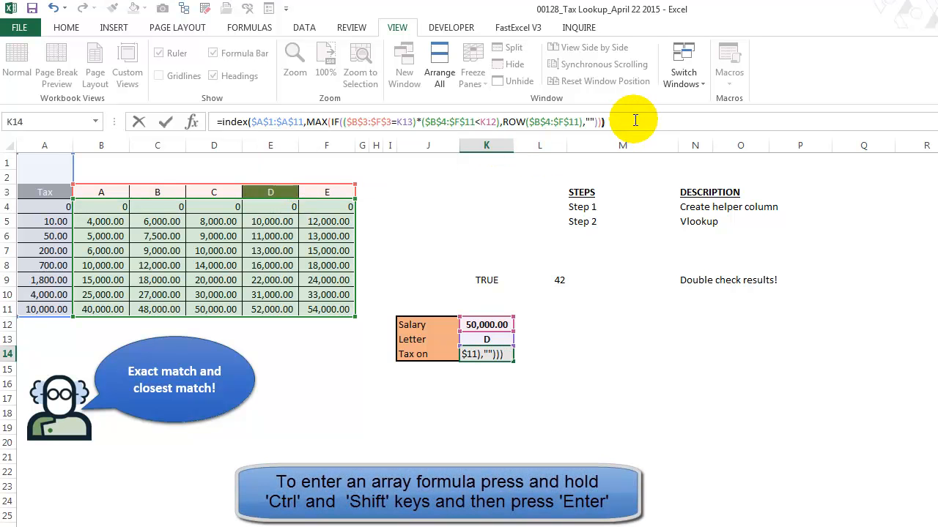
{"action": "key", "text": "ctrl+shift+Return"}
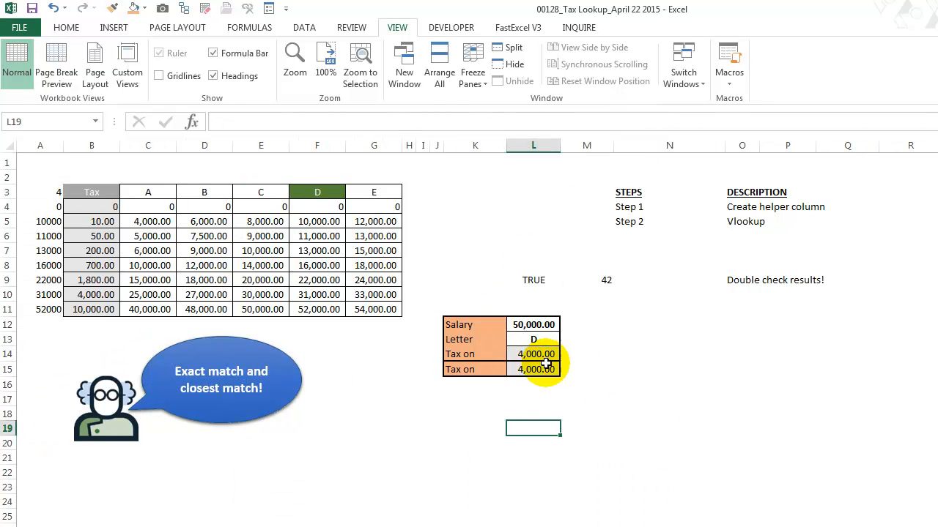
Compare the formulas in the two tax result cells, L14 and L15
{"action": "left_click", "coordinate": [532, 354]}
{"action": "left_click", "coordinate": [535, 369]}
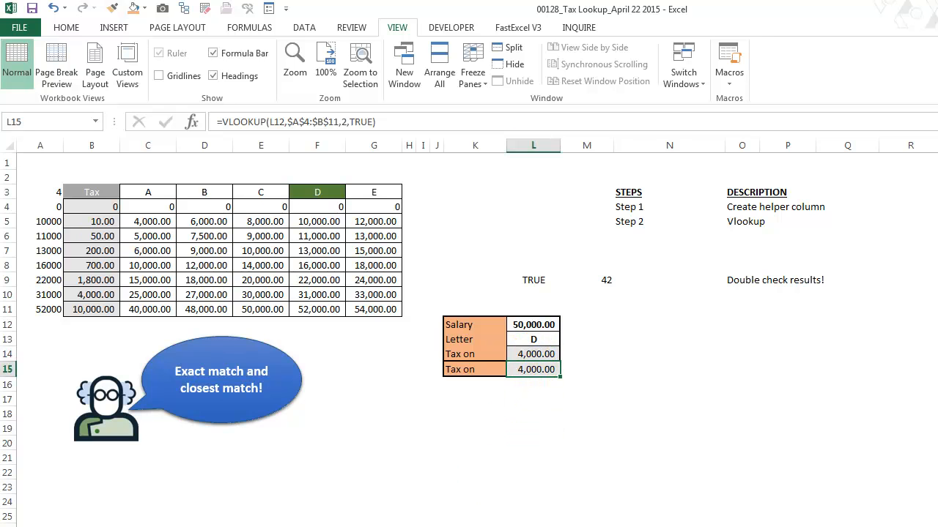